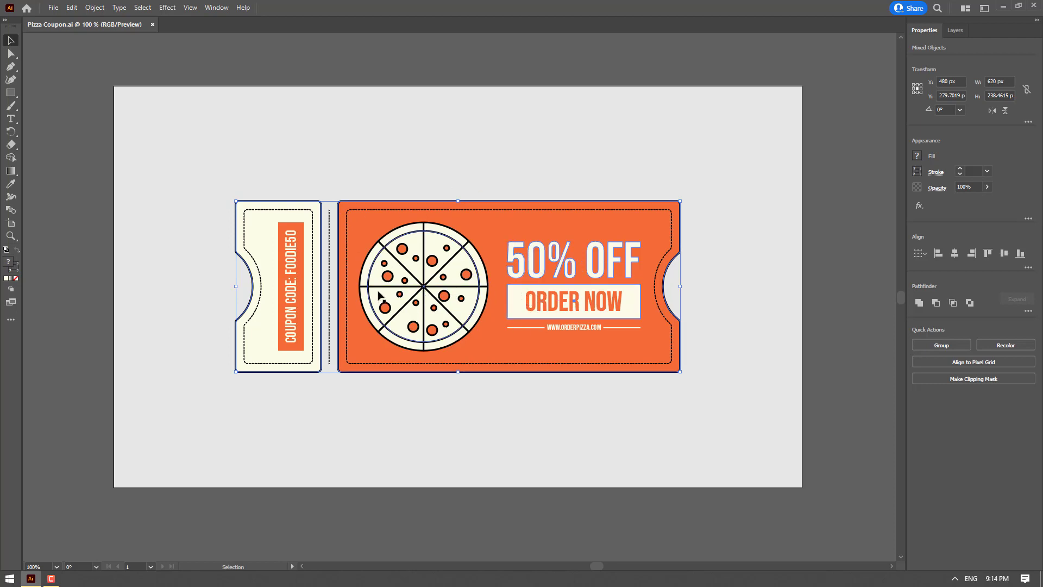
Remove the coupon stub, the orange background and the ORDER NOW box from the current selection, and deselect everything
shift+click(311, 204)
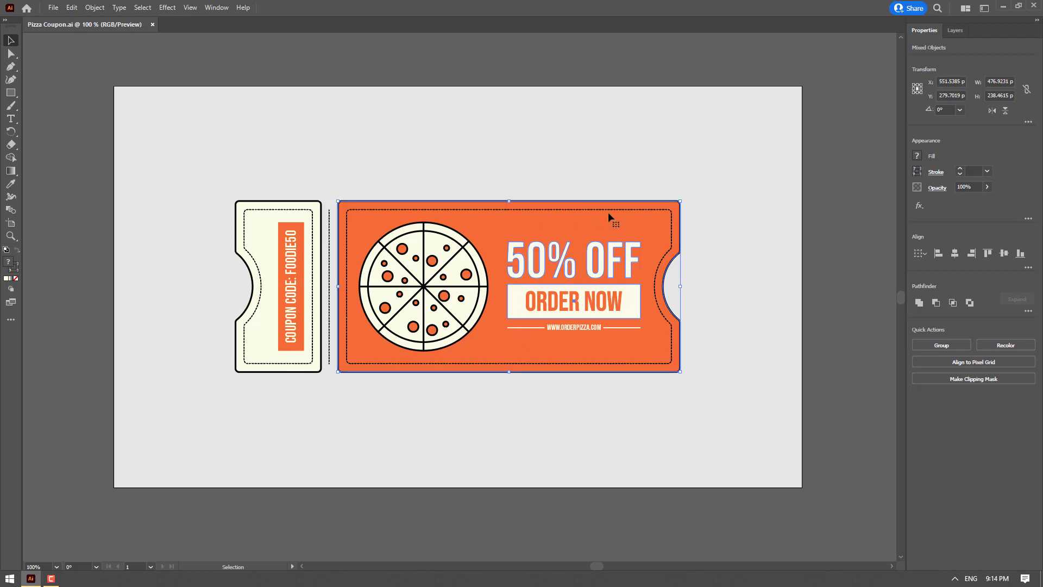
shift+click(577, 204)
shift+click(626, 300)
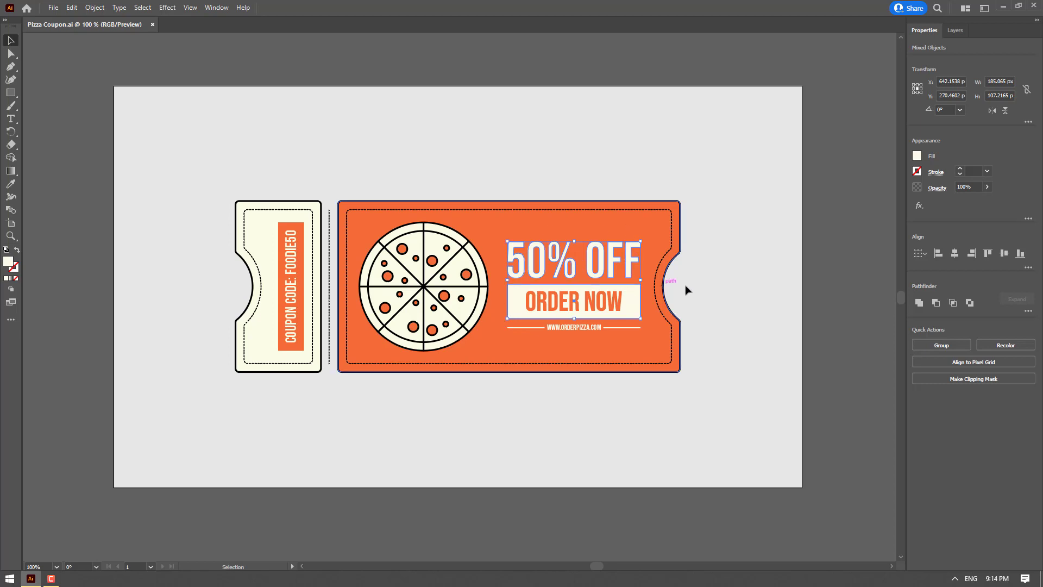
click(687, 135)
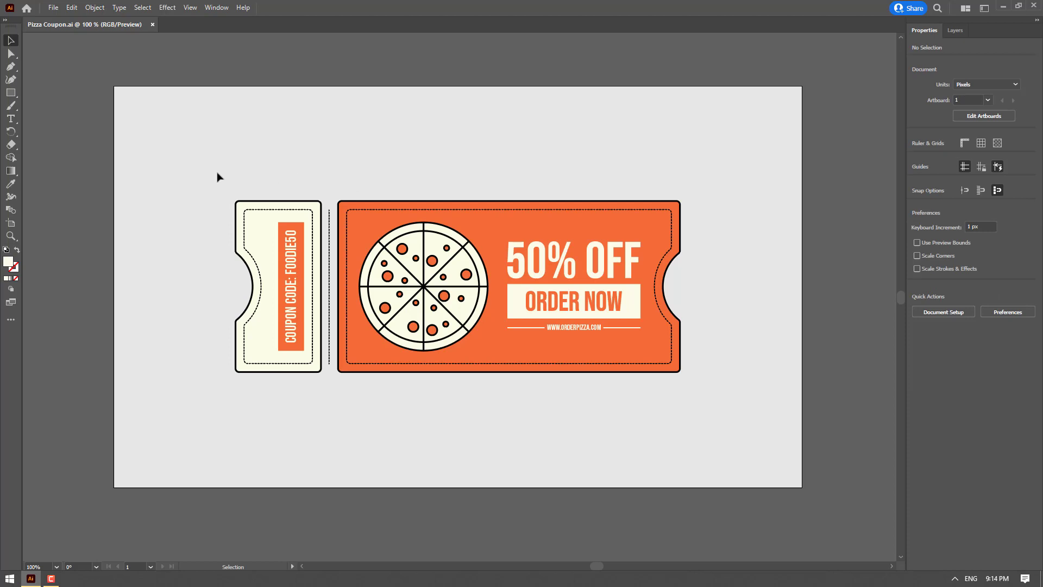
Select all of the coupon stub's artwork with a marquee and add the main coupon's artwork to the selection
drag(247, 232, 281, 325)
drag(296, 368, 326, 401)
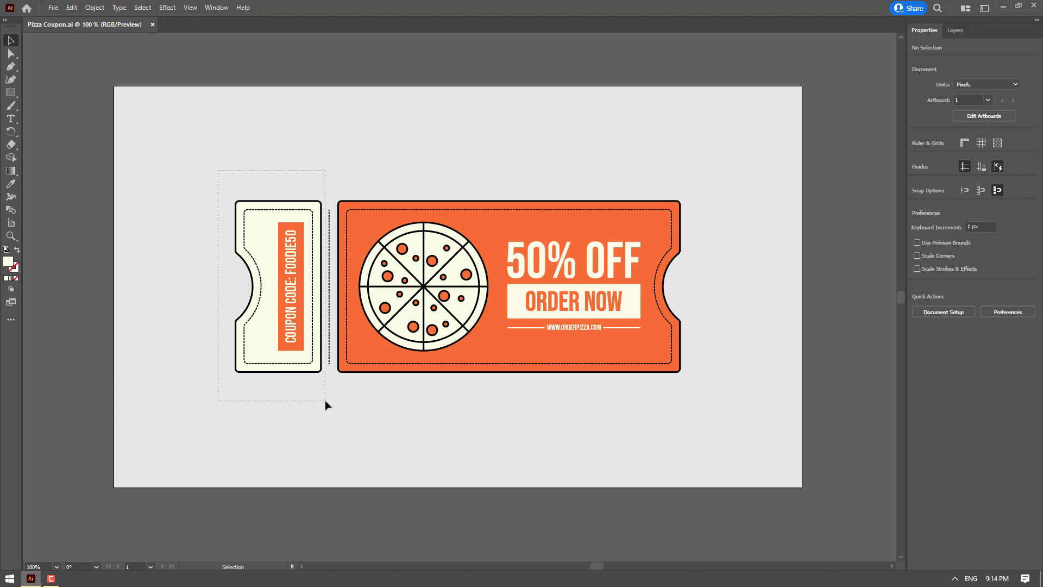
drag(326, 405, 326, 406)
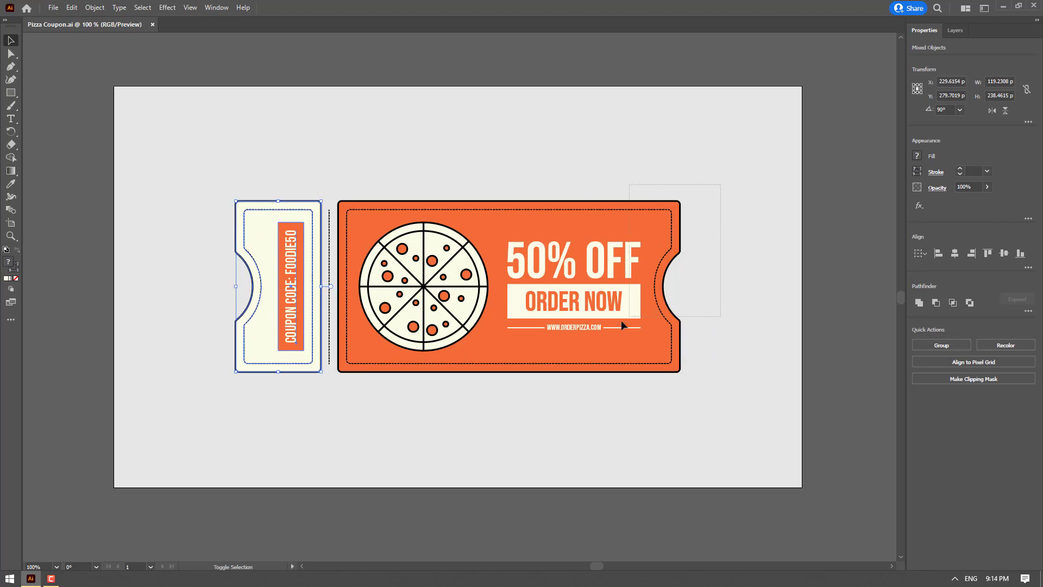
drag(512, 375, 336, 403)
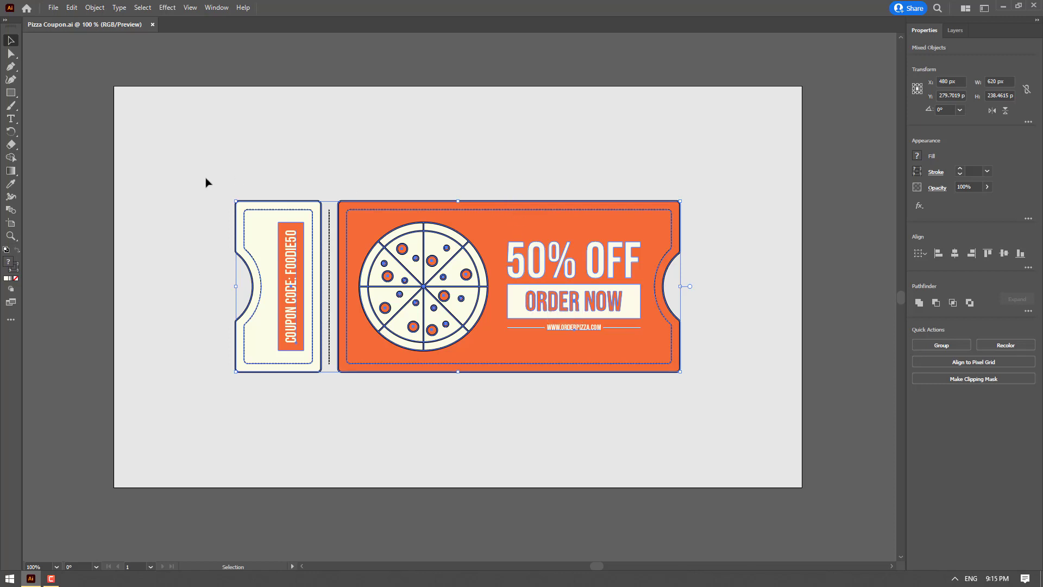
Remove the stub's artwork from the selection with a marquee, and clear the remaining selection
drag(212, 175, 326, 389)
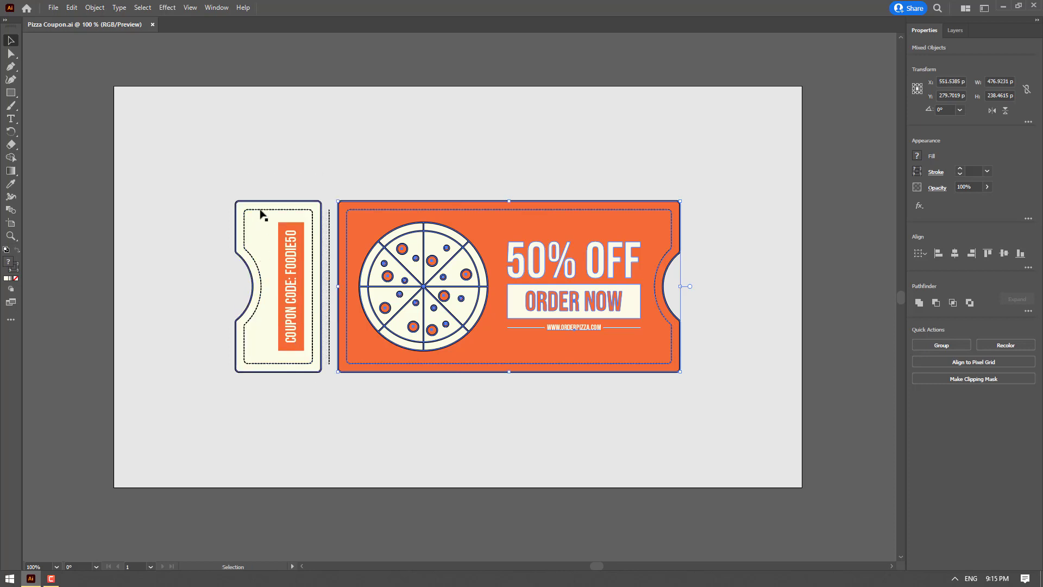
click(360, 163)
drag(363, 161, 374, 160)
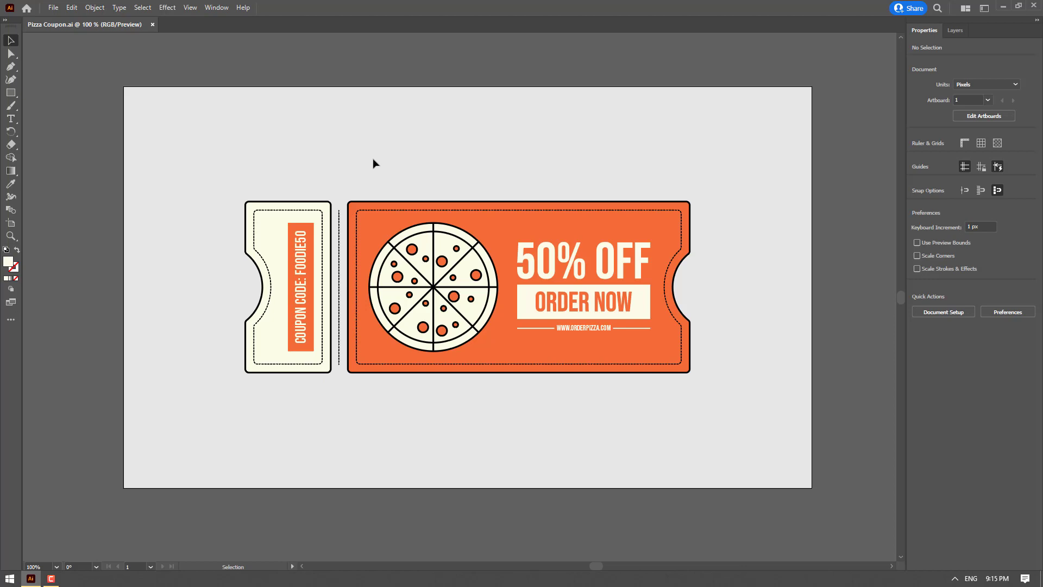
Try moving the main coupon's orange background diagonally up and to the right, and undo the move
click(582, 263)
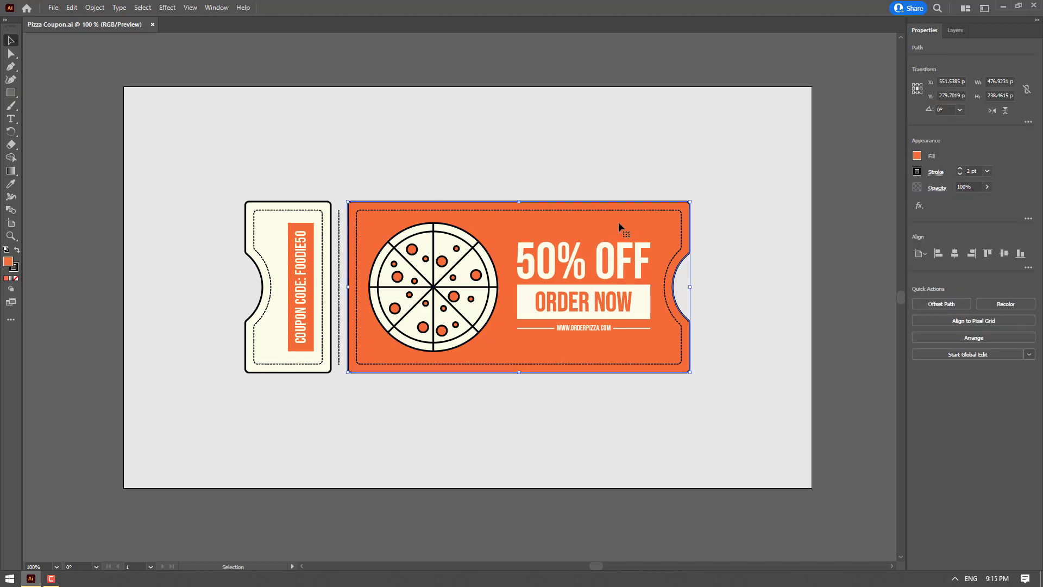
drag(622, 219, 669, 180)
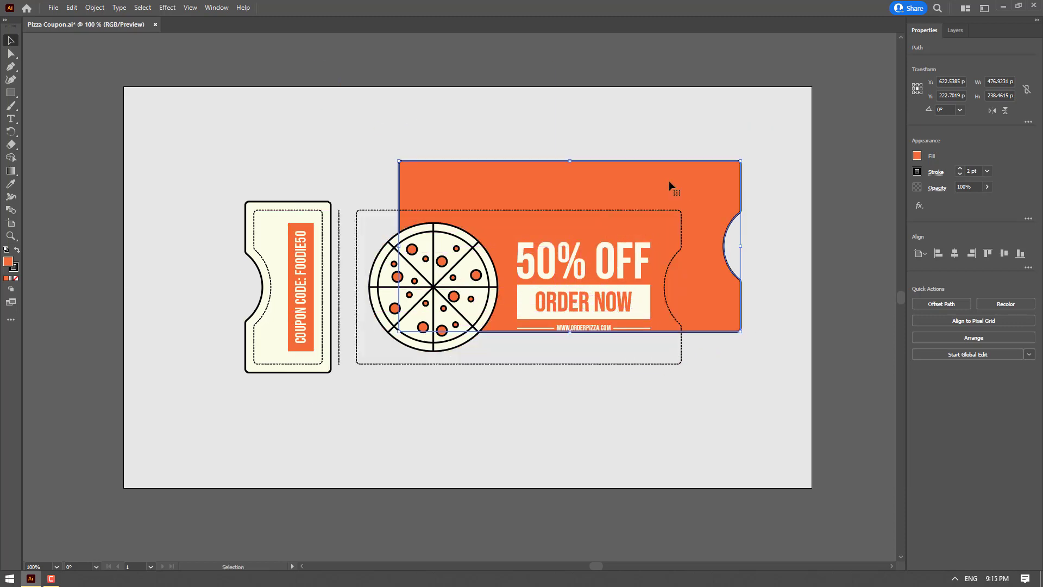
key(ctrl+z)
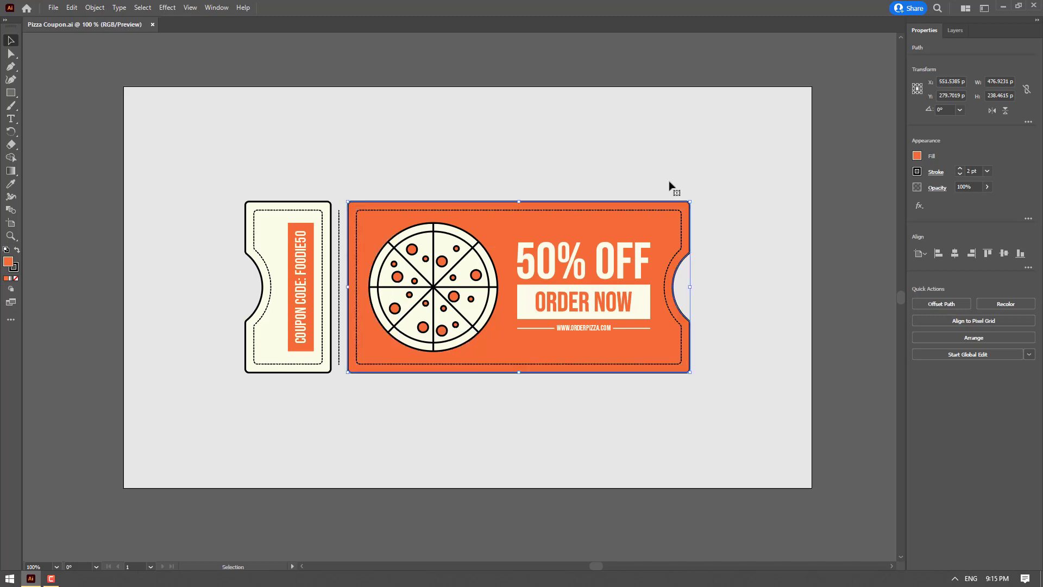
Add the cream stub shape to the selected orange background, try moving both up and to the right, undo it and deselect
shift+click(324, 211)
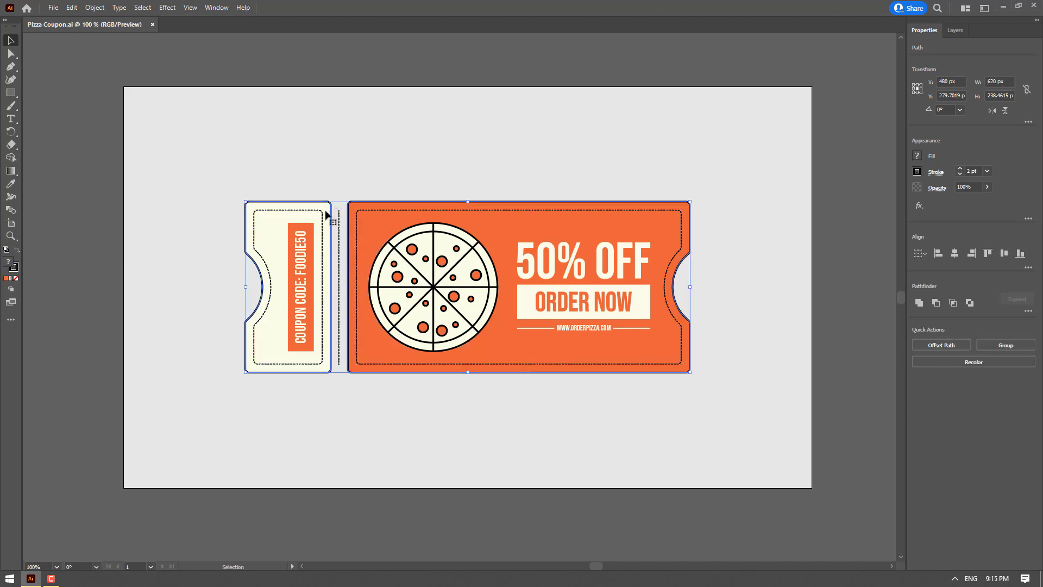
drag(327, 212, 363, 167)
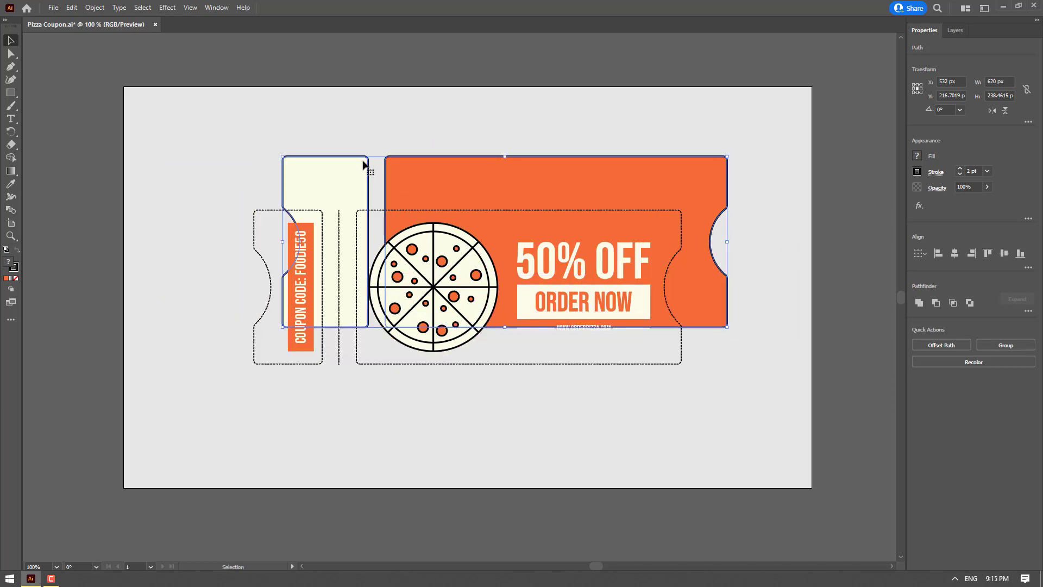
key(ctrl+z)
click(501, 165)
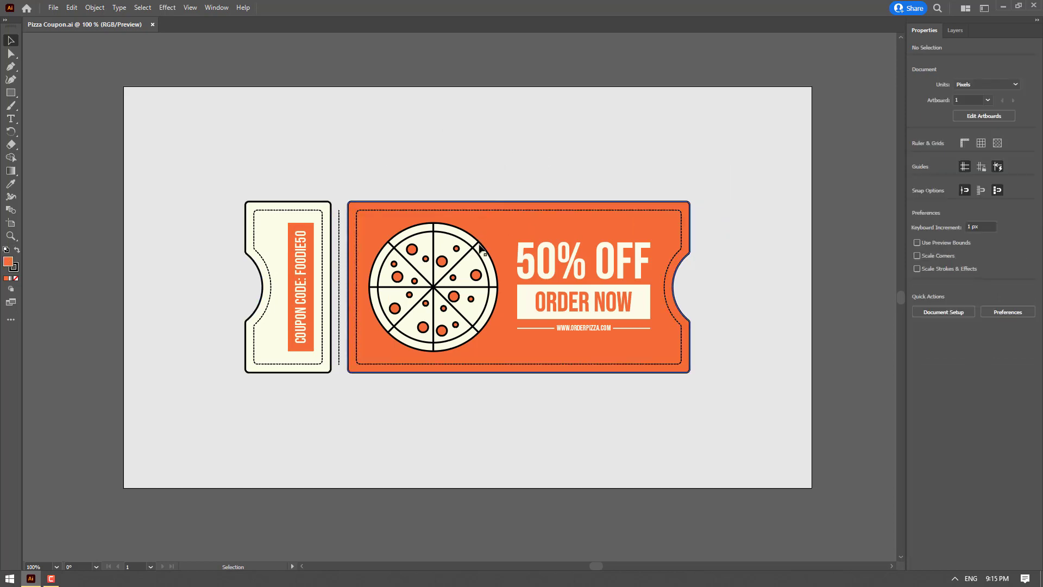
Try moving the orange background at a constrained angle and both coupon backgrounds together horizontally, undo the moves and deselect
mouse_move(506, 231)
mouse_down()
mouse_move(526, 196)
mouse_move(509, 281)
mouse_move(501, 140)
mouse_move(491, 218)
mouse_move(494, 318)
mouse_move(499, 145)
mouse_move(500, 337)
mouse_move(507, 168)
mouse_move(533, 163)
mouse_move(523, 211)
mouse_move(517, 153)
mouse_move(581, 181)
mouse_move(471, 172)
mouse_move(505, 155)
mouse_move(505, 282)
mouse_move(507, 186)
mouse_move(509, 244)
mouse_move(664, 237)
mouse_move(442, 224)
mouse_move(570, 276)
mouse_move(550, 253)
mouse_move(731, 421)
mouse_move(442, 173)
mouse_move(621, 351)
mouse_move(493, 222)
mouse_move(508, 236)
mouse_up()
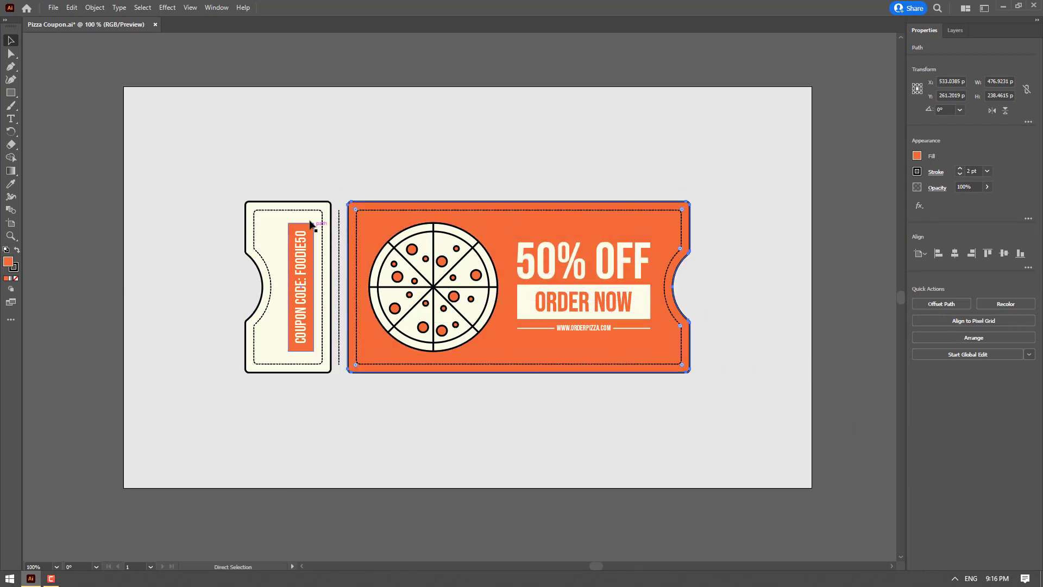
shift+click(270, 252)
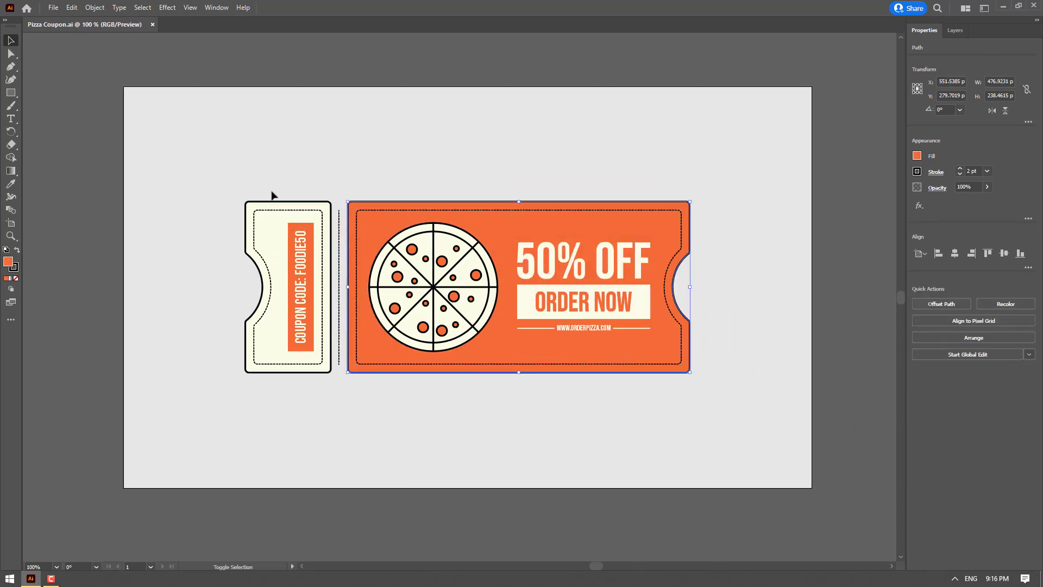
drag(282, 251, 229, 244)
key(ctrl+z)
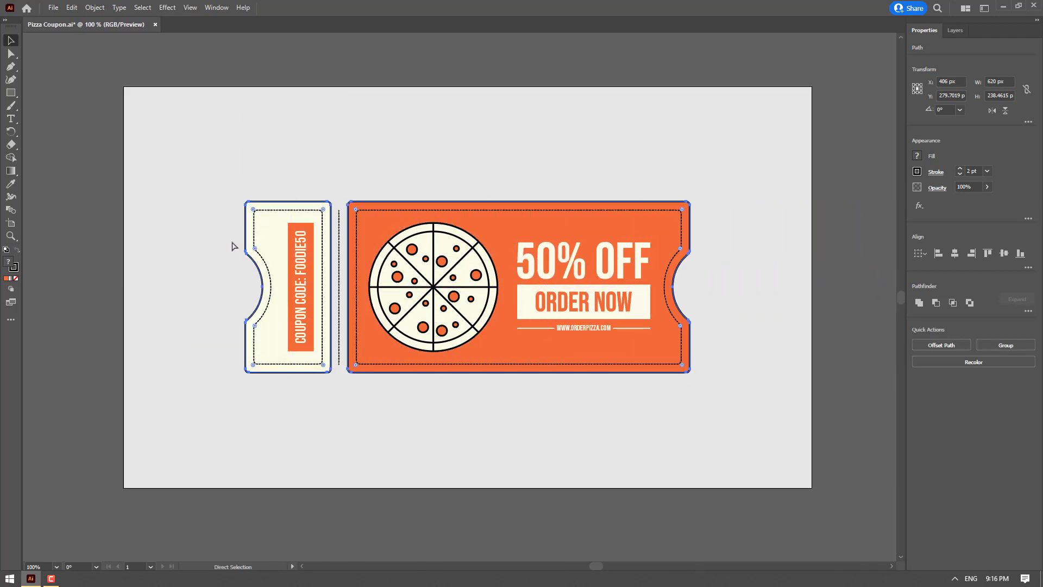
click(237, 232)
Duplicate the orange coupon background above the coupon, once freely and once straight up, deleting each copy
drag(507, 233, 626, 109)
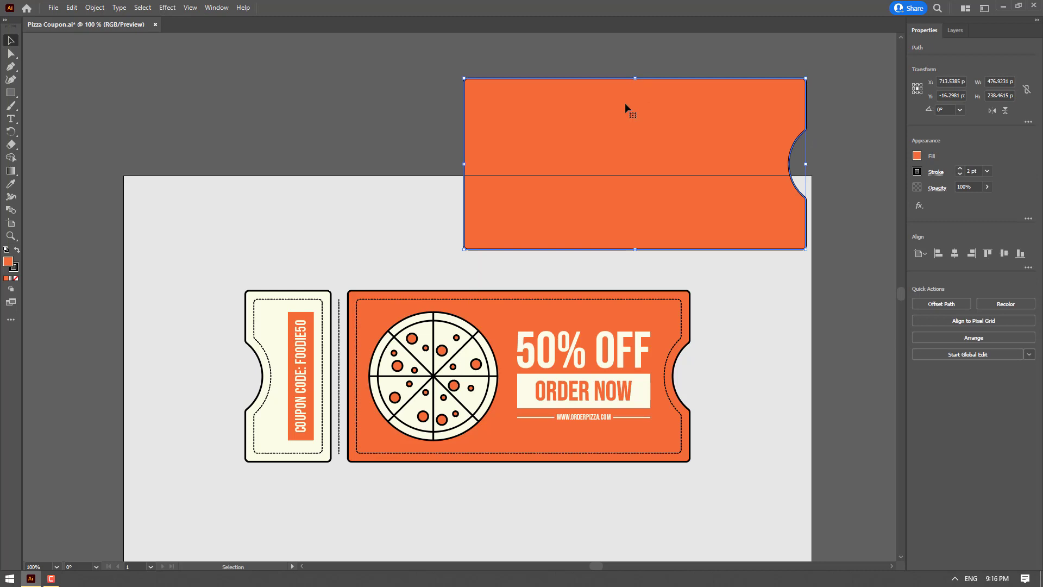
key(Delete)
drag(502, 324, 503, 135)
key(Delete)
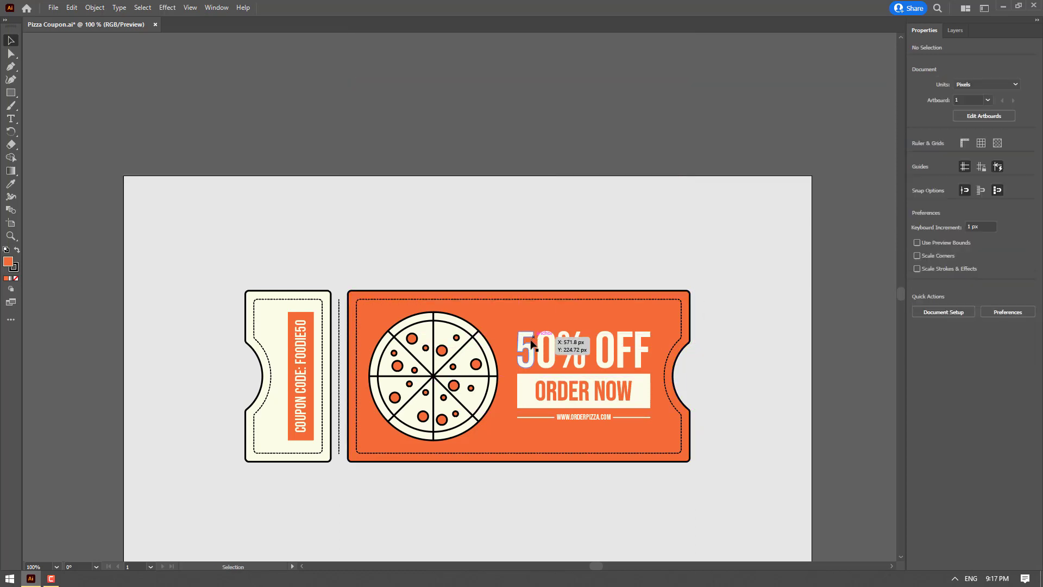
Duplicate the orange background, 50% OFF text and ORDER NOW button together straight above the coupon, and delete the copies
click(532, 350)
shift+click(531, 350)
shift+click(544, 394)
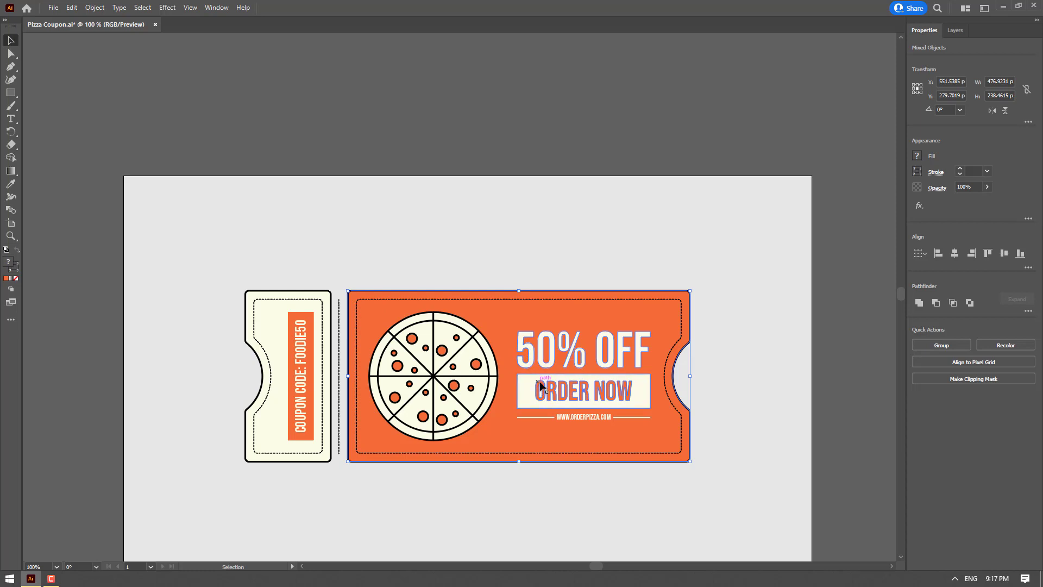
drag(544, 391, 558, 145)
key(Delete)
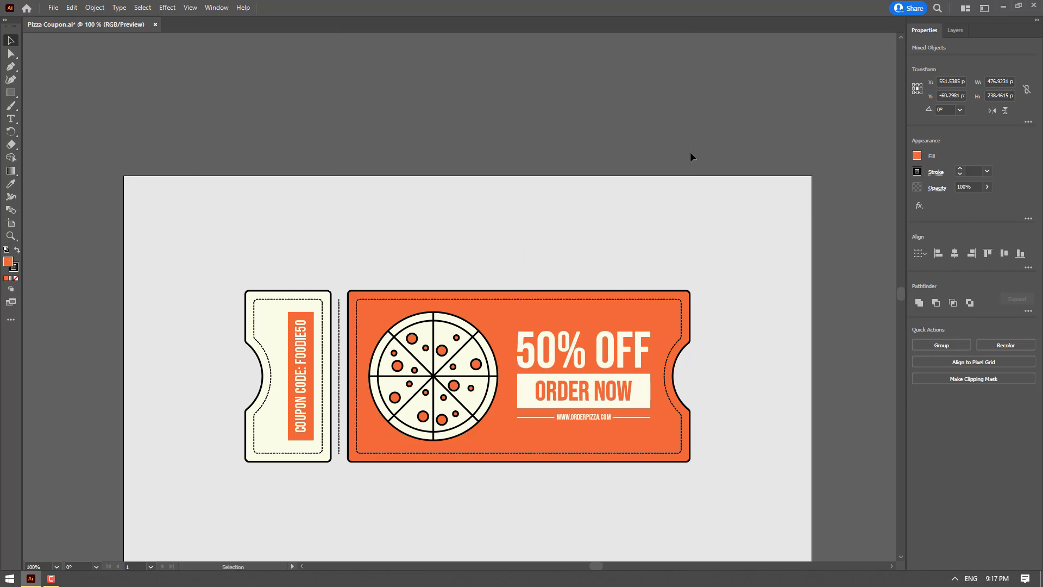
drag(594, 235, 586, 172)
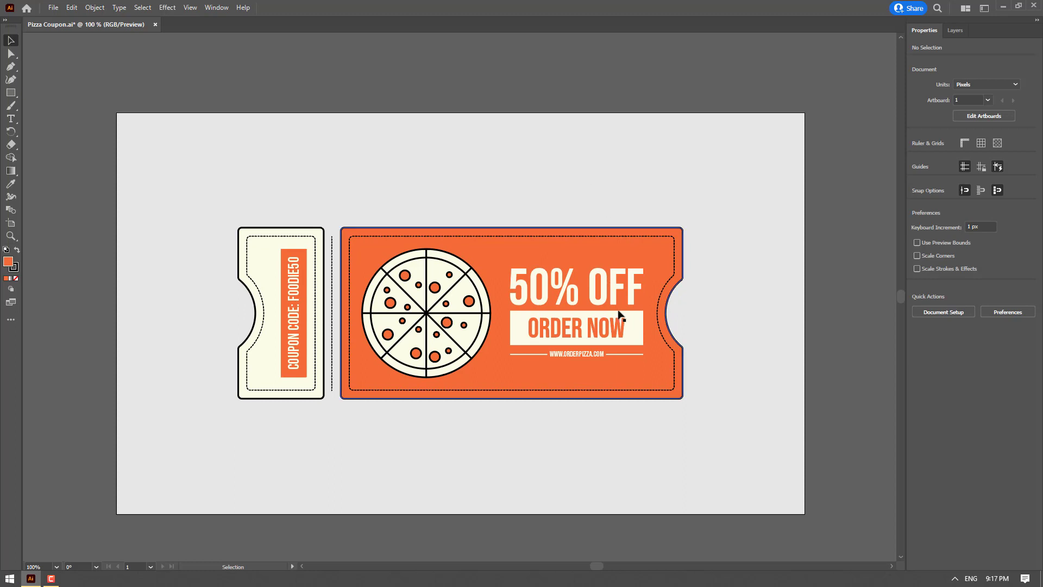
click(602, 283)
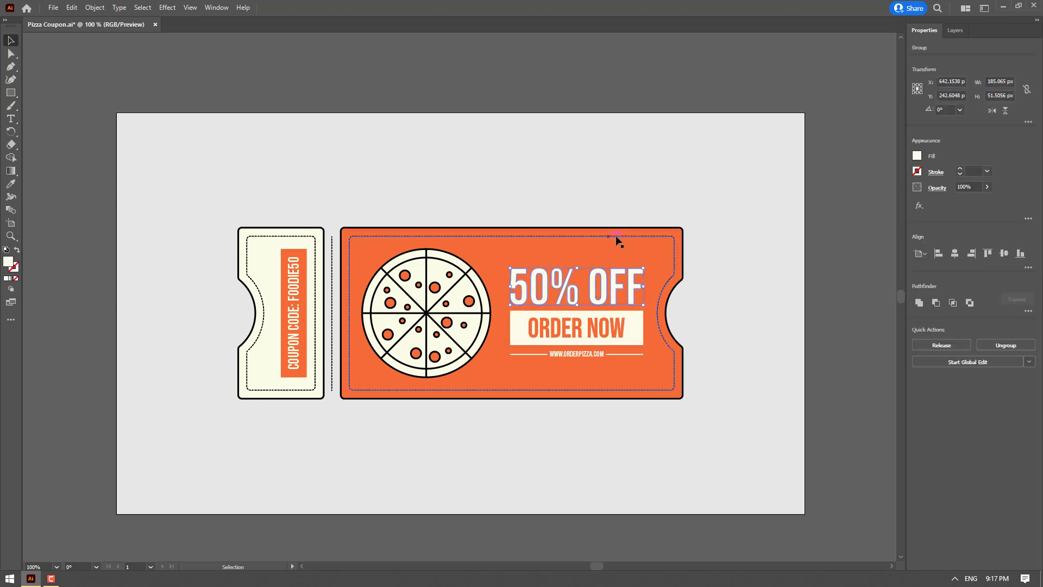
click(640, 333)
click(882, 310)
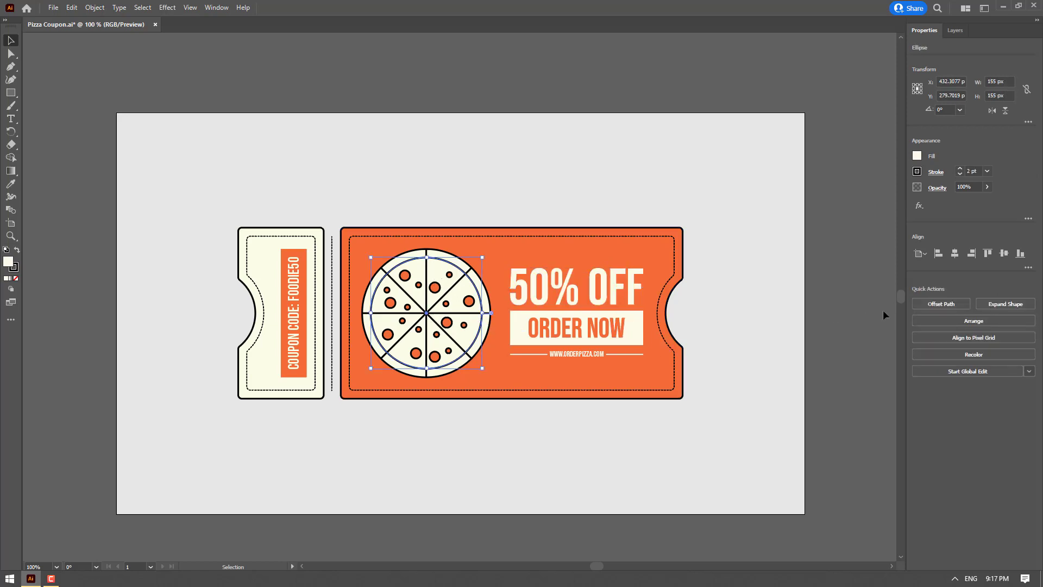
Select the 50% OFF text group and try scaling it from its upper corner, restoring its original size
click(618, 293)
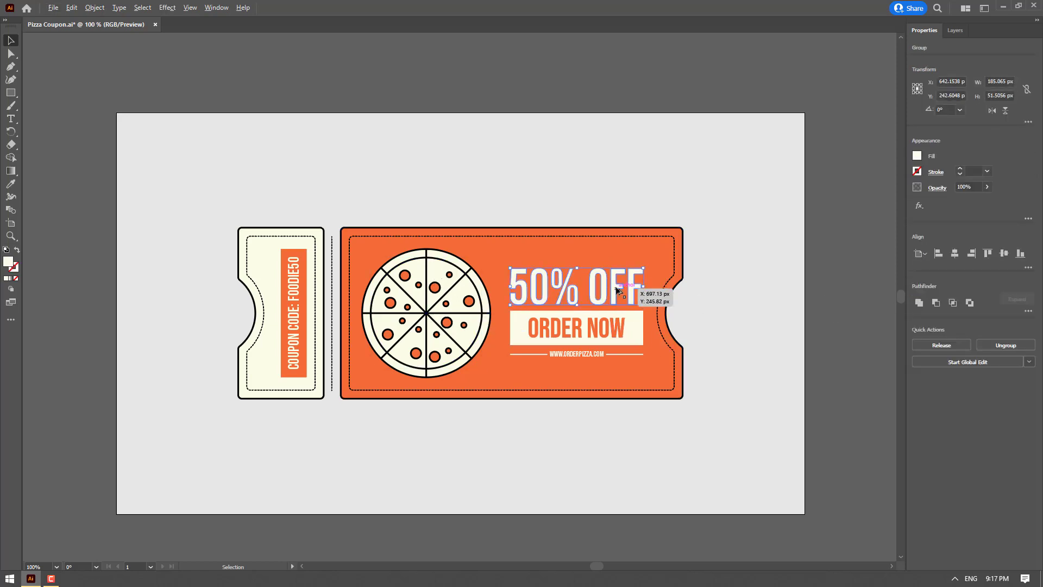
scroll(616, 294, up, 2)
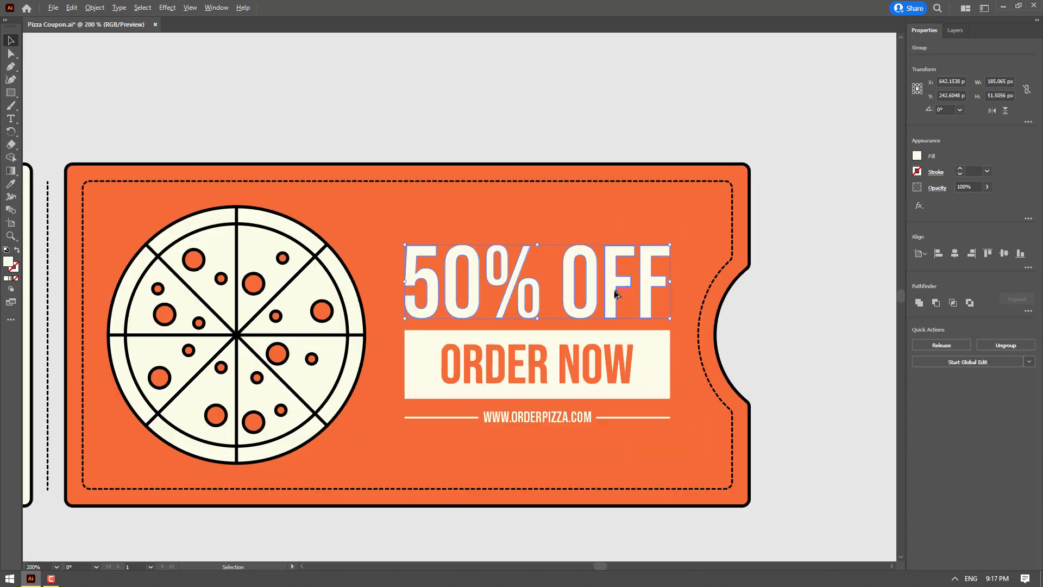
scroll(616, 294, up, 1)
drag(654, 382, 635, 317)
click(806, 272)
click(644, 202)
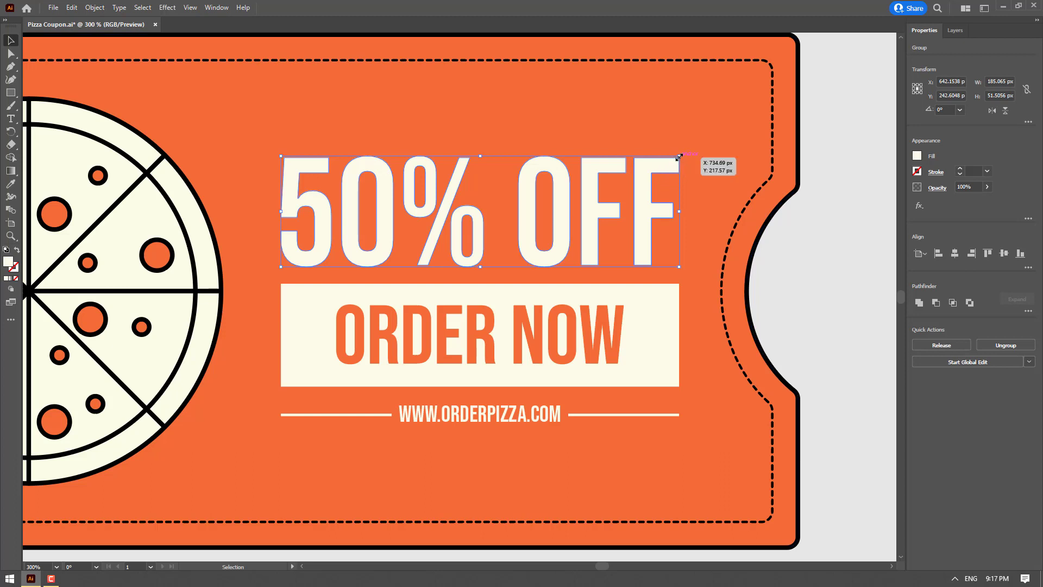
drag(708, 121, 688, 142)
drag(758, 105, 735, 133)
drag(657, 188, 667, 132)
drag(663, 182, 731, 111)
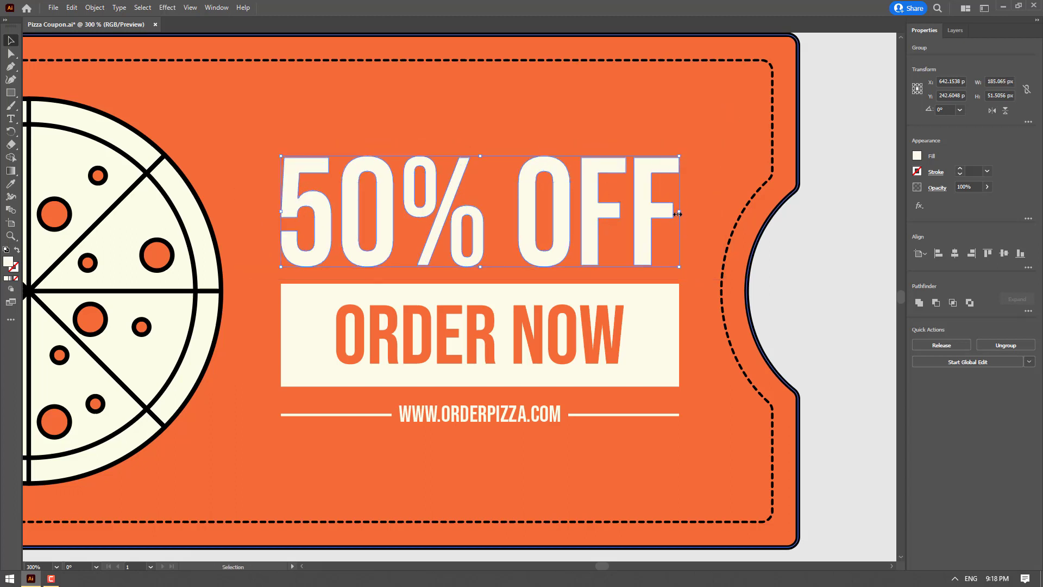
Try narrowing the 50% OFF text about its centre and stretching its height to about 61 px, restore it and deselect
drag(678, 212, 631, 208)
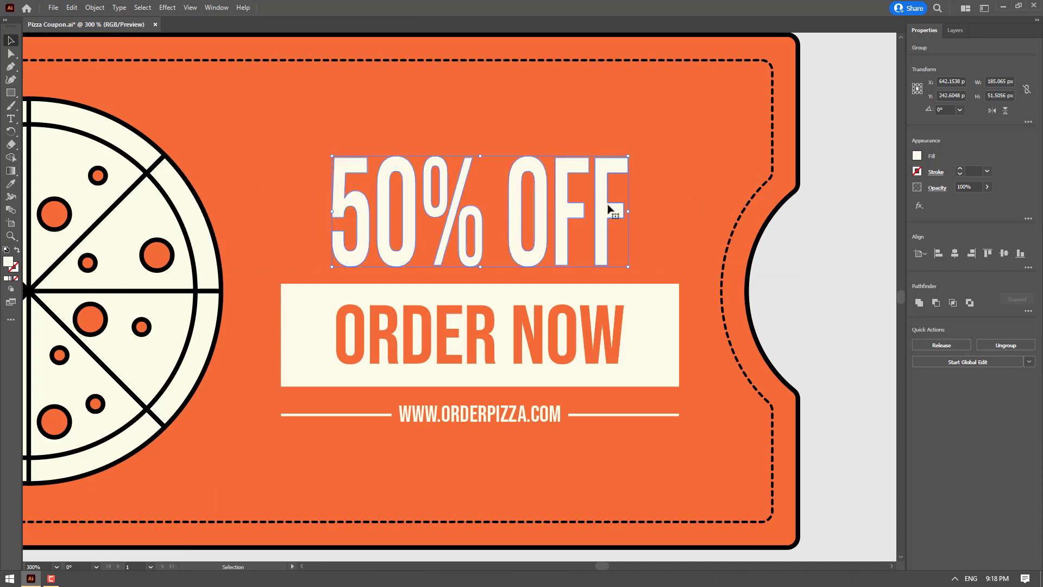
key(ctrl+z)
mouse_move(481, 157)
mouse_down()
mouse_move(479, 174)
mouse_move(480, 145)
mouse_up()
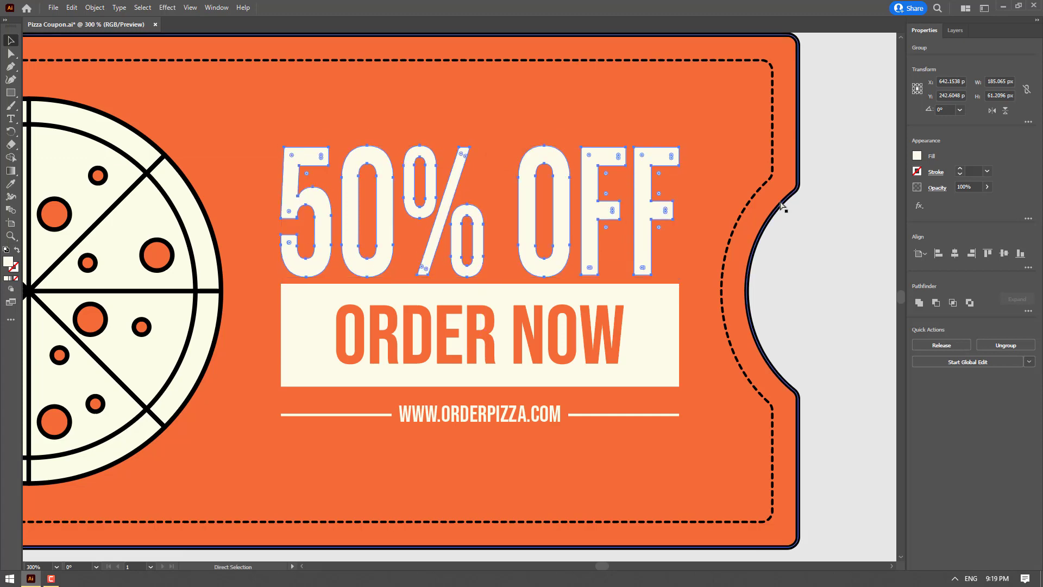
click(815, 239)
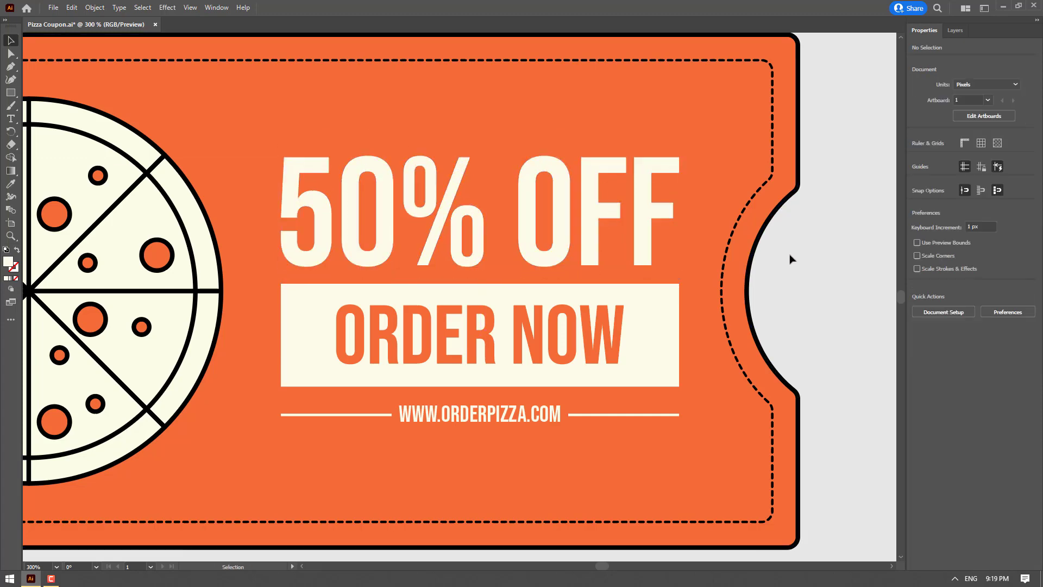
Duplicate the ORDER NOW text into the empty artboard area below the main coupon, at about X 561 px, Y 430 px
scroll(791, 259, down, 1)
drag(338, 465, 302, 450)
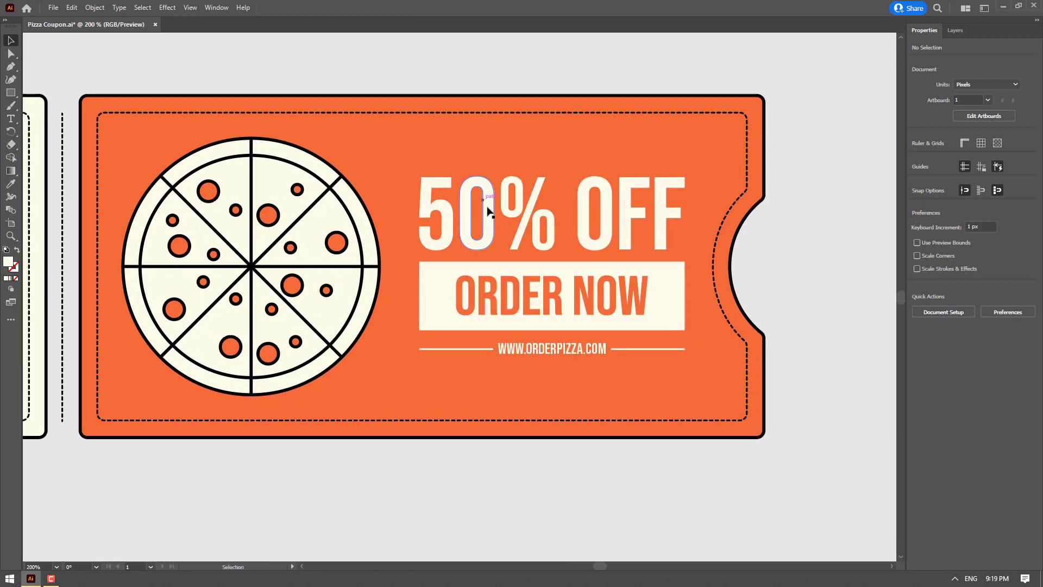
drag(389, 380, 573, 345)
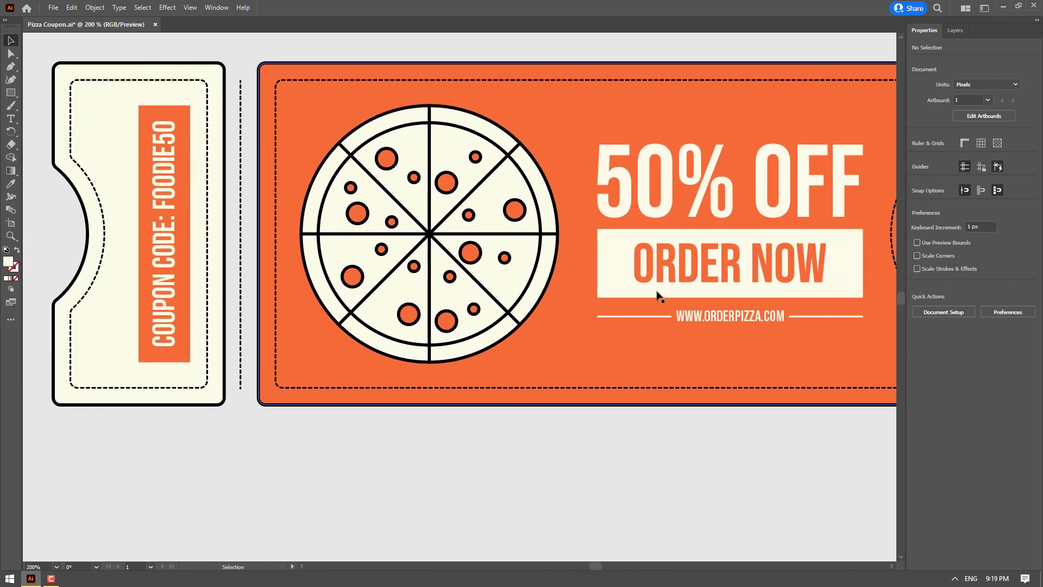
click(666, 266)
drag(659, 388, 604, 364)
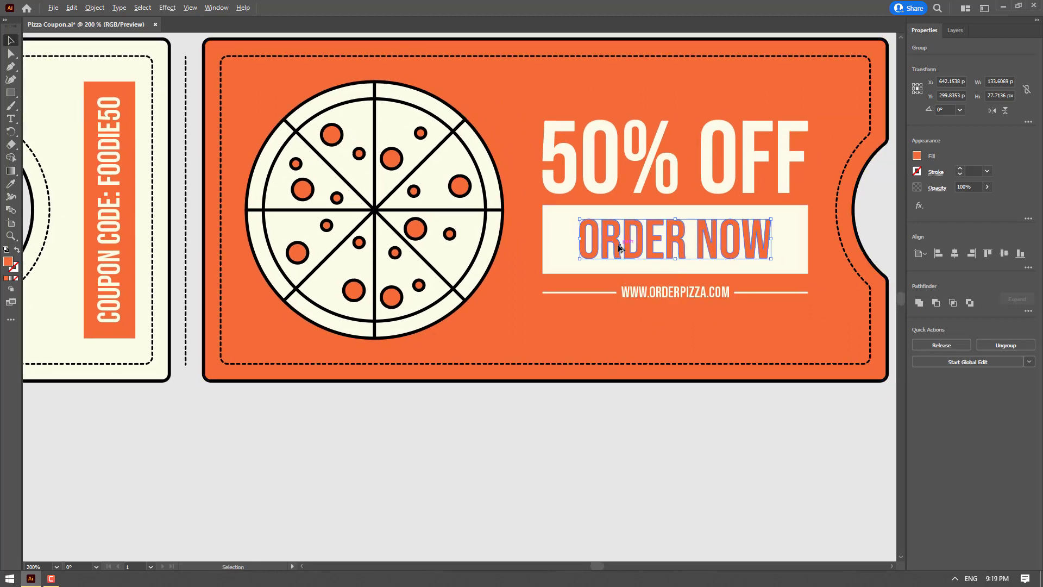
drag(620, 247, 505, 456)
scroll(507, 454, down, 3)
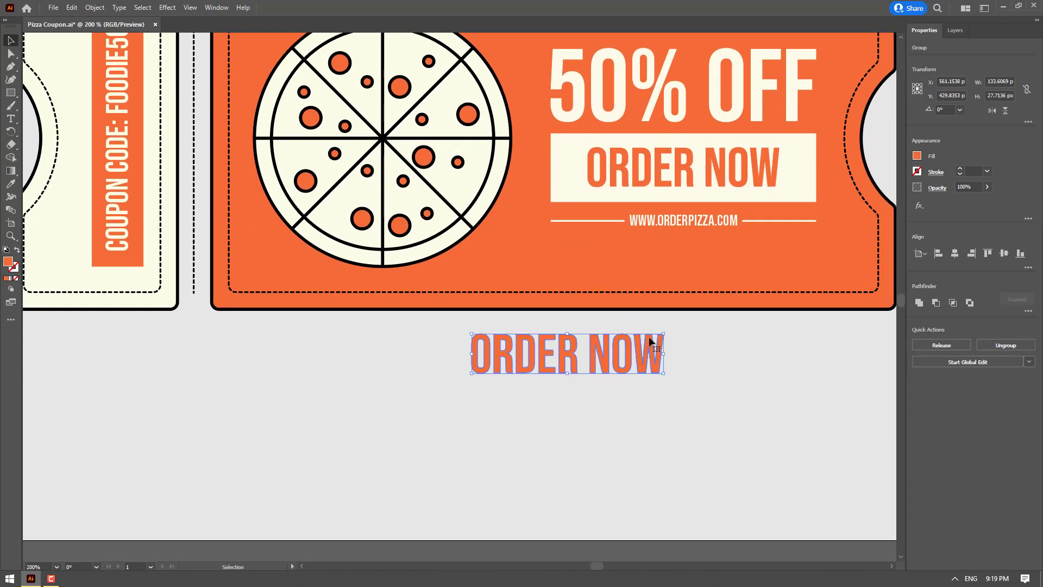
Try rotating the ORDER NOW copy in 45° increments to 270° and turn it back to 0°
scroll(666, 347, up, 3)
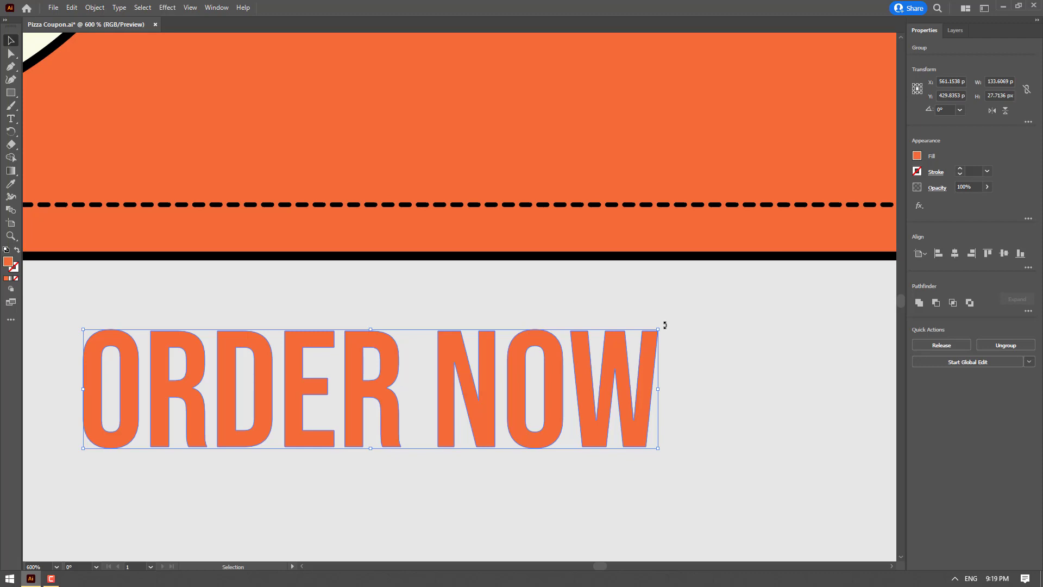
drag(665, 325, 646, 488)
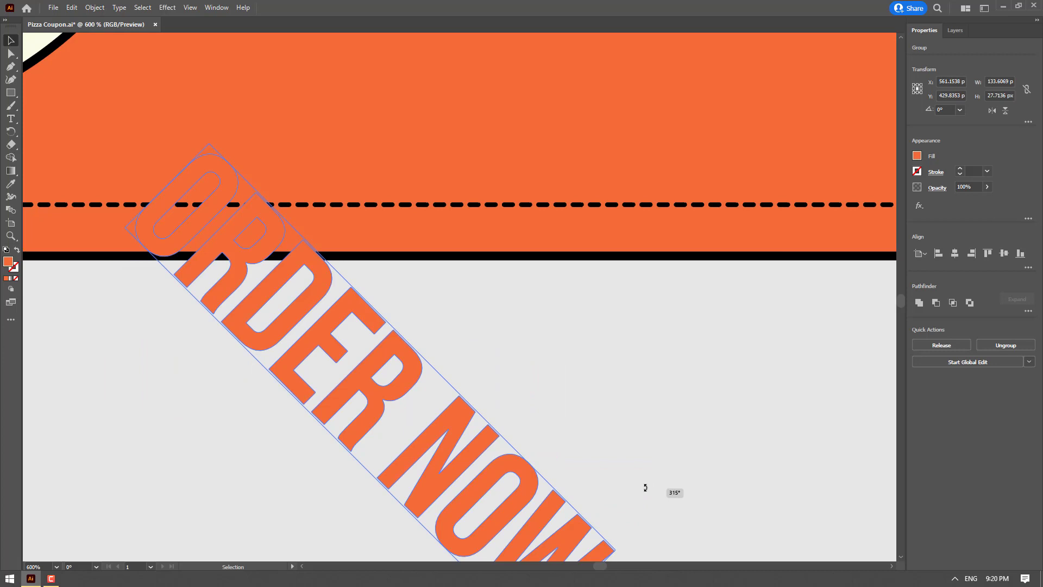
drag(645, 487, 539, 453)
scroll(540, 237, down, 1)
scroll(539, 237, down, 1)
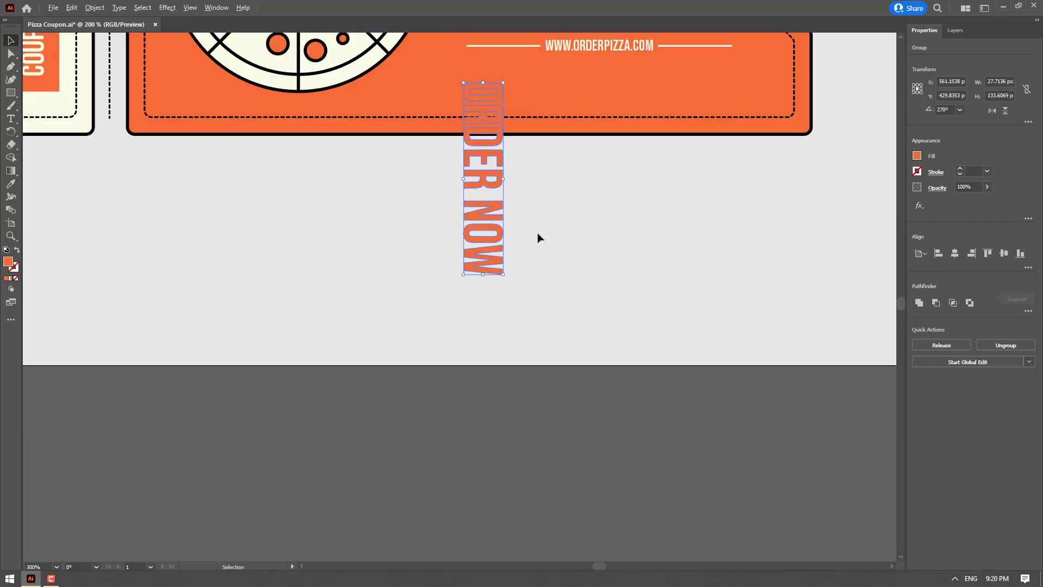
drag(536, 180, 665, 331)
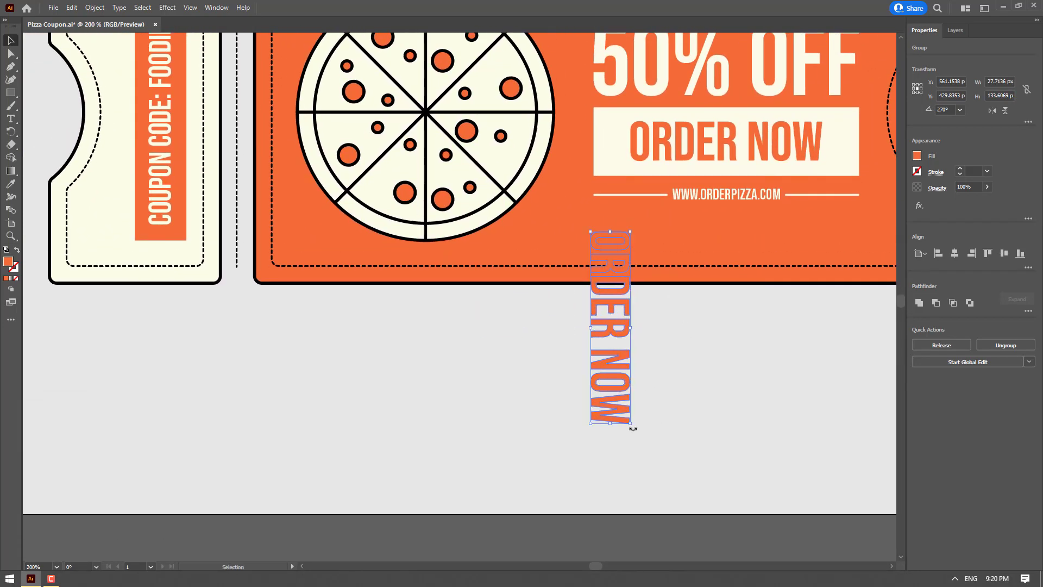
drag(597, 442, 646, 269)
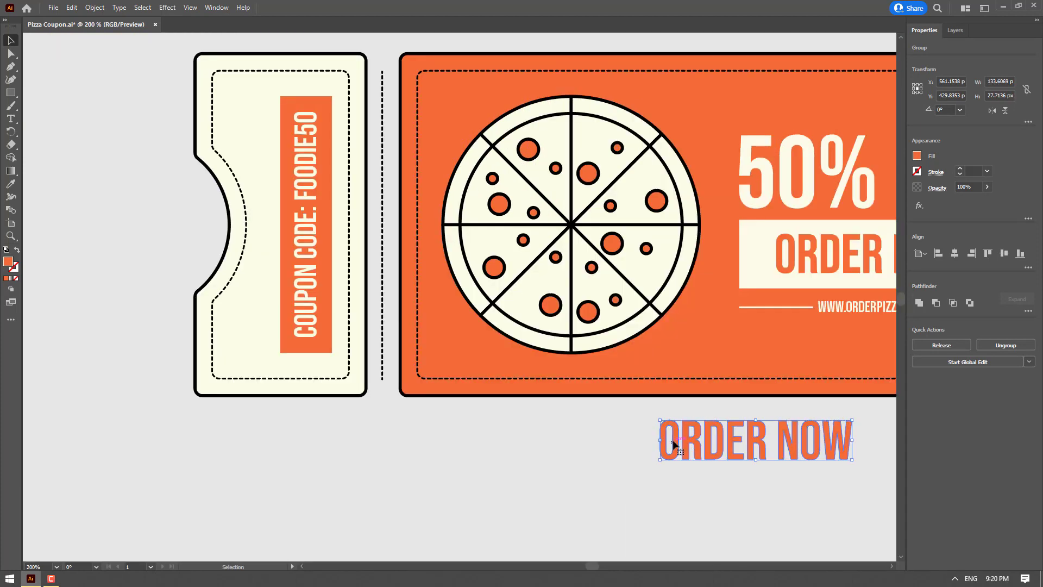
Move the ORDER NOW copy below the coupon stub and shift the coupon code text with its orange bar horizontally to X 229.5 px
drag(674, 446, 256, 444)
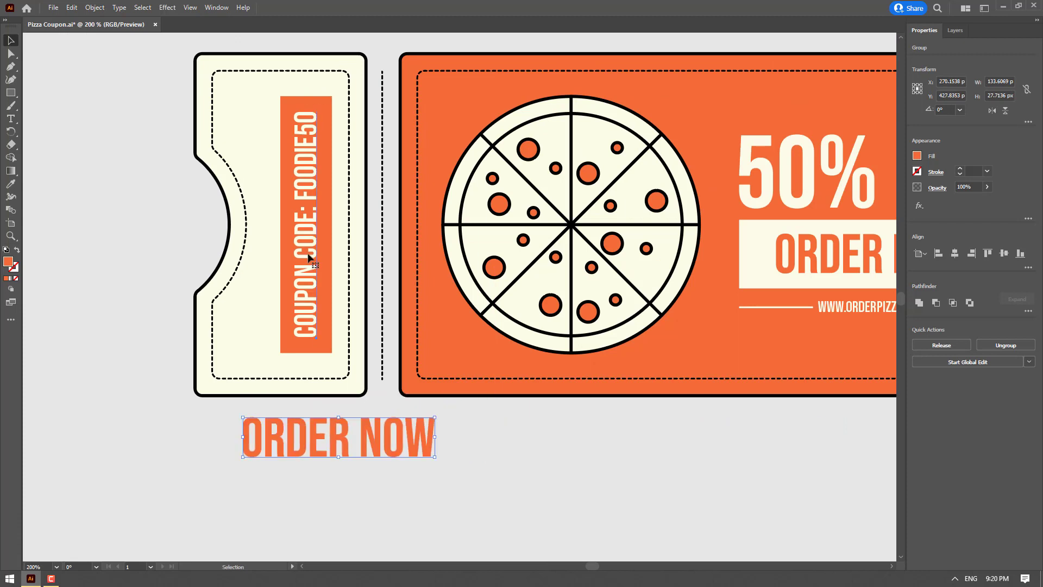
click(319, 225)
shift+click(327, 211)
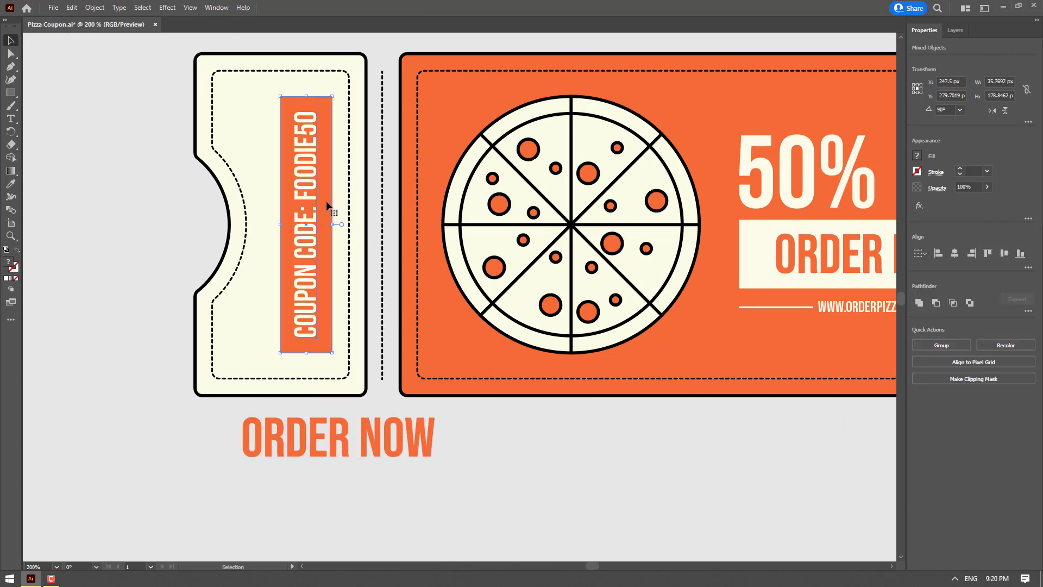
click(383, 402)
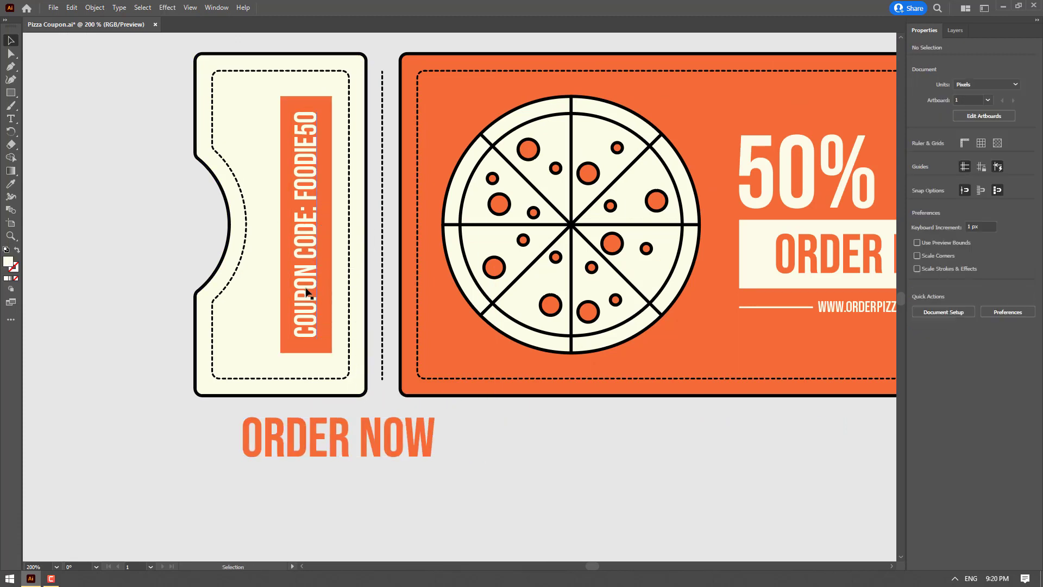
click(310, 293)
shift+click(331, 264)
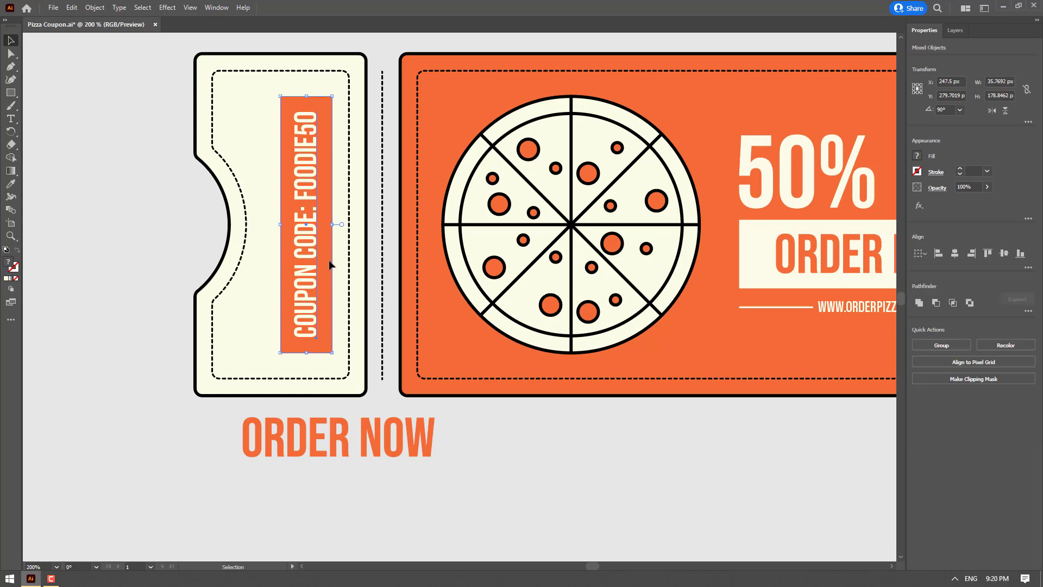
drag(322, 234, 297, 236)
Rotate the ORDER NOW copy to 90° and fit it, scaled down, beside the coupon code bar on the stub
click(334, 434)
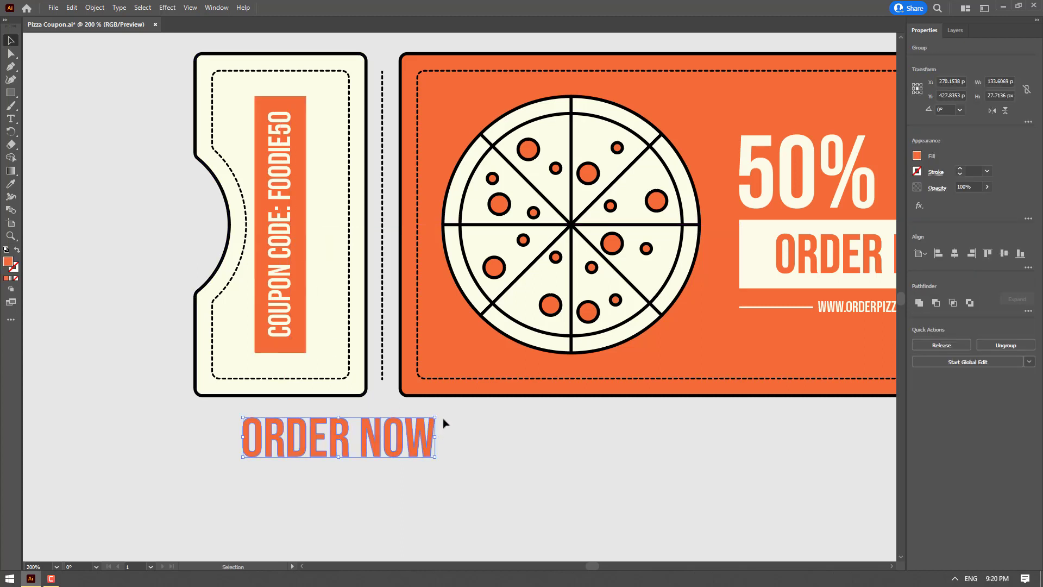
drag(441, 414, 337, 363)
drag(346, 418, 343, 255)
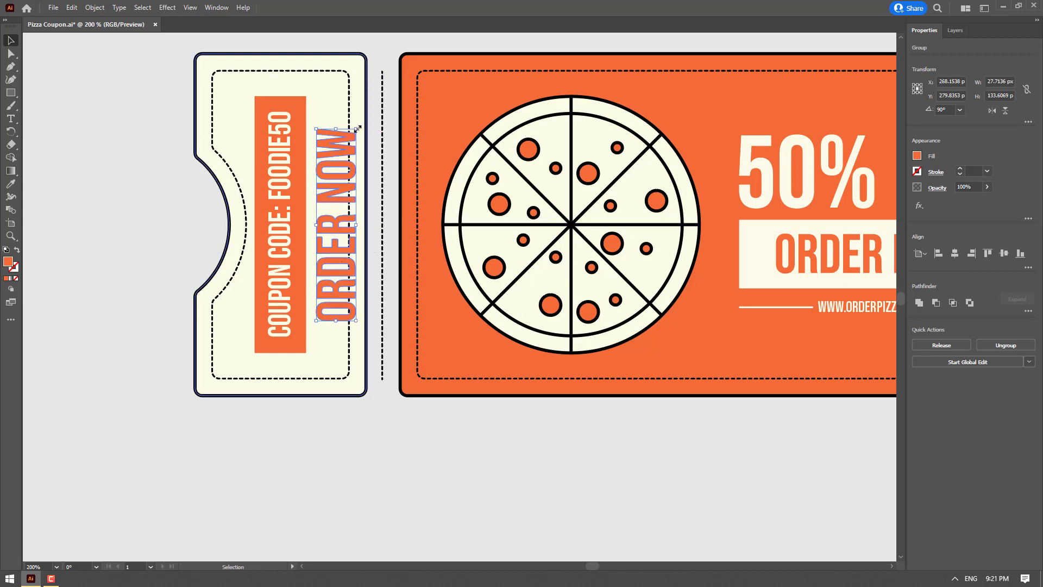
drag(358, 128, 342, 164)
drag(336, 233, 330, 201)
click(287, 413)
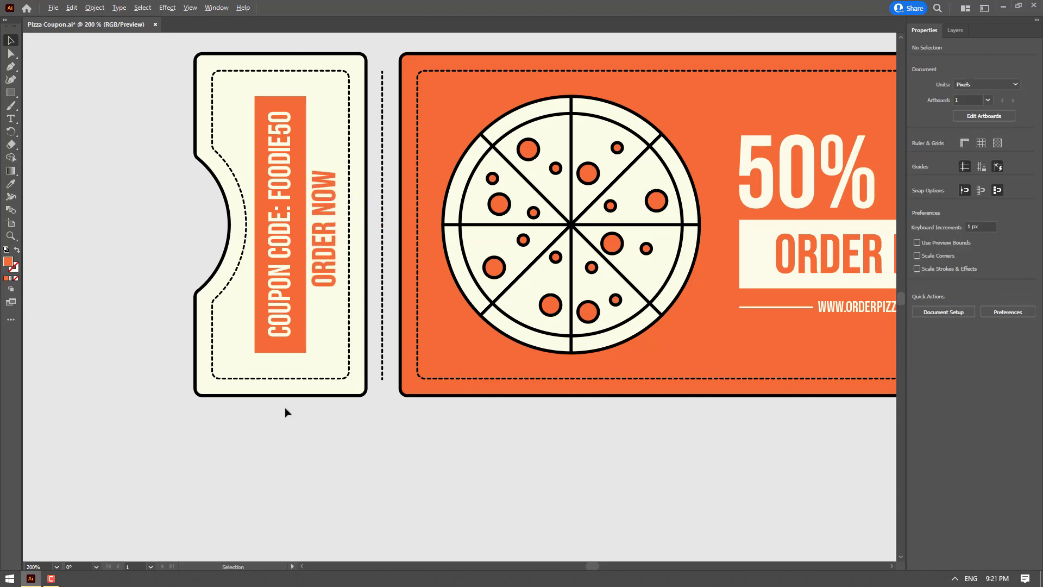
Try fully rounding all corners of the cream rectangle behind ORDER NOW and return them to square
scroll(287, 413, down, 1)
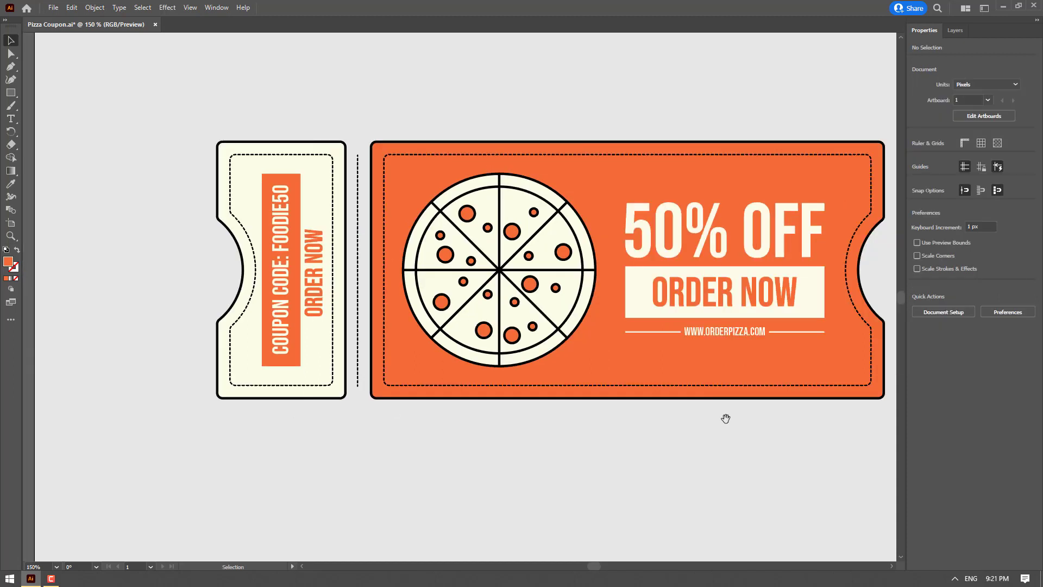
drag(725, 419, 639, 438)
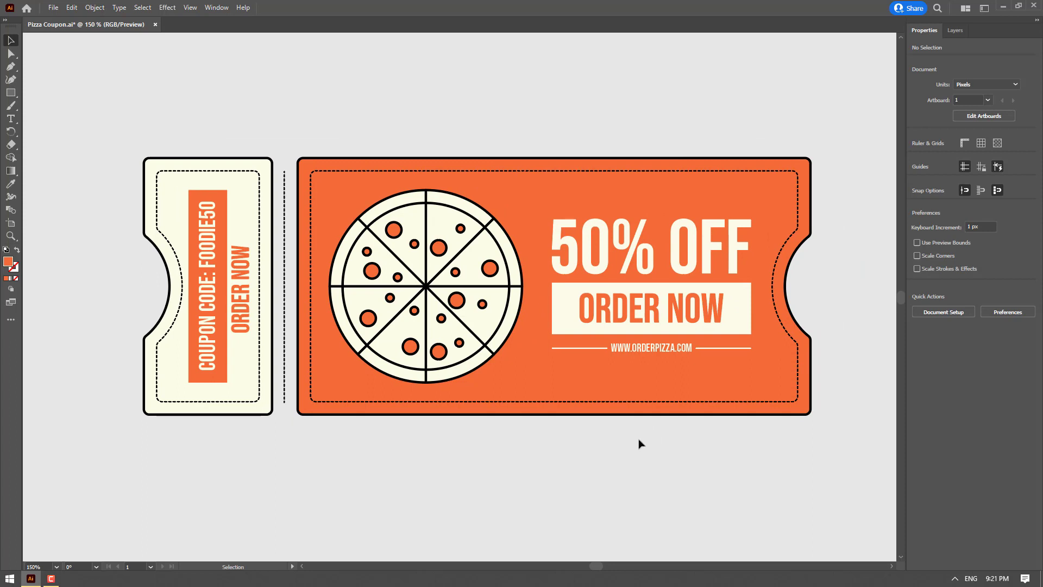
click(743, 302)
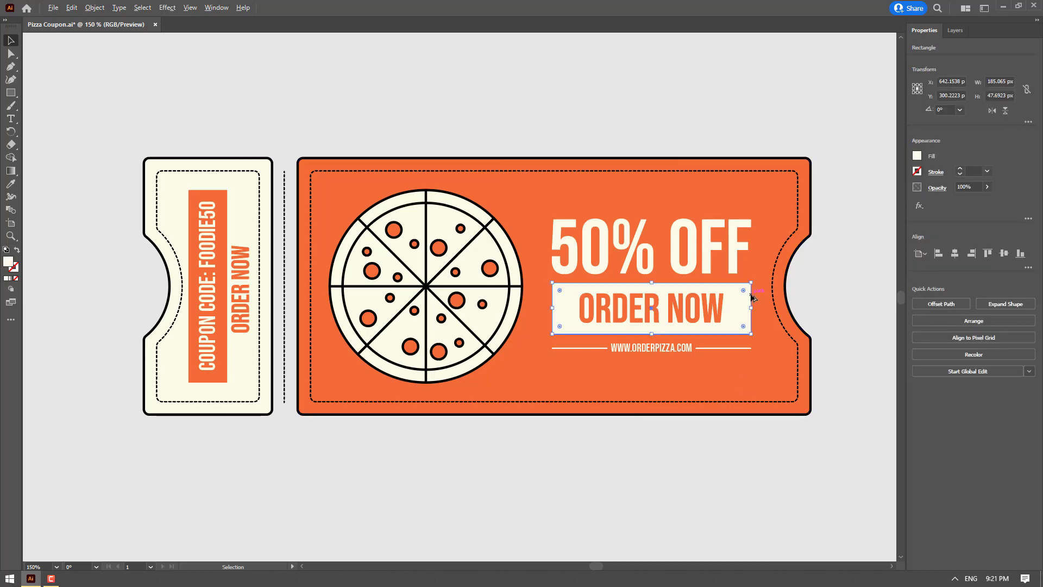
scroll(752, 298, up, 2)
scroll(752, 297, up, 1)
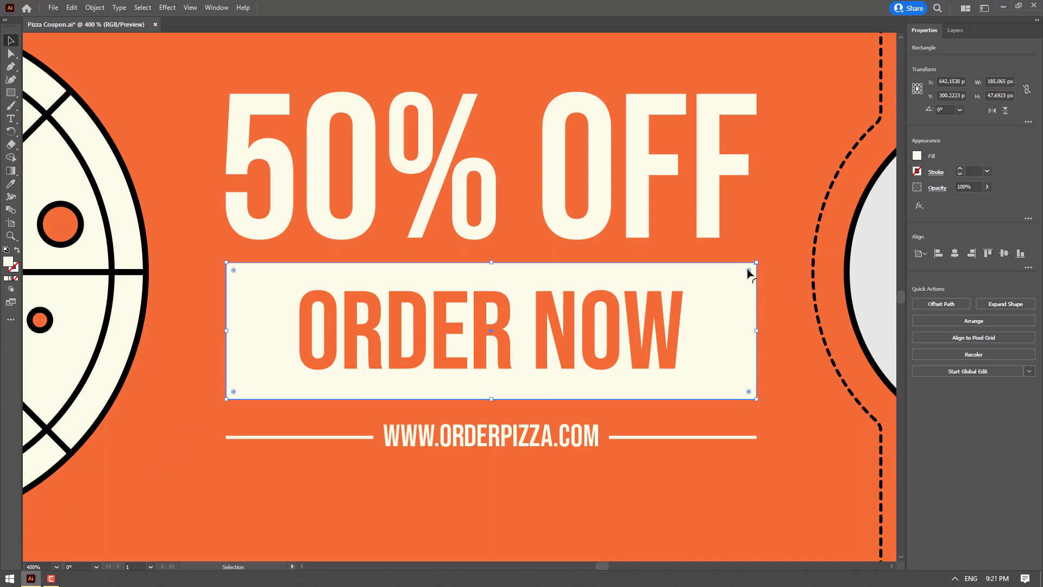
drag(749, 271, 354, 497)
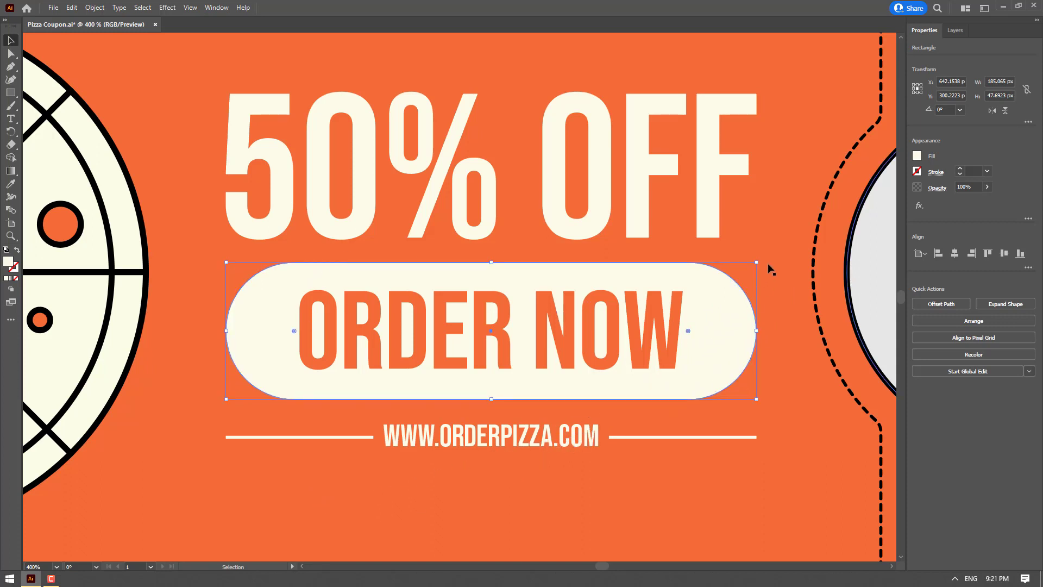
drag(687, 333, 860, 214)
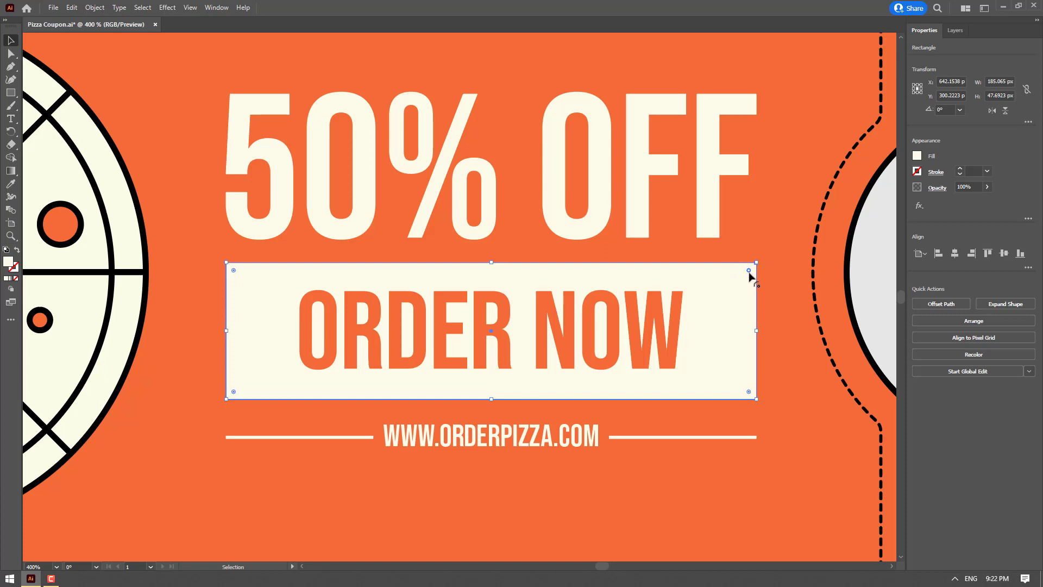
Try rounding only the upper-right and lower-left corners of the cream ORDER NOW rectangle individually, and undo it
drag(749, 272, 663, 354)
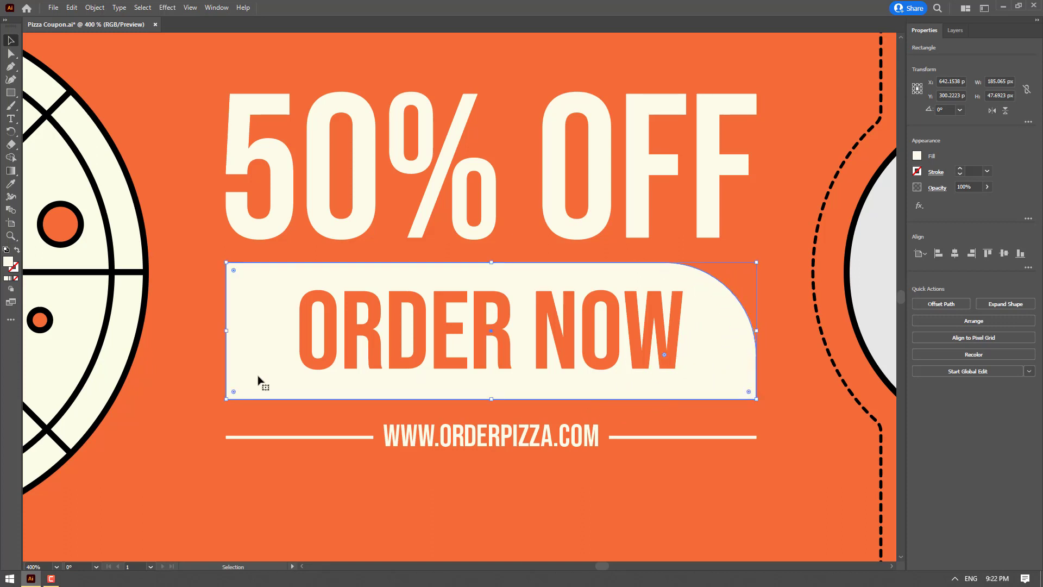
drag(234, 391, 281, 369)
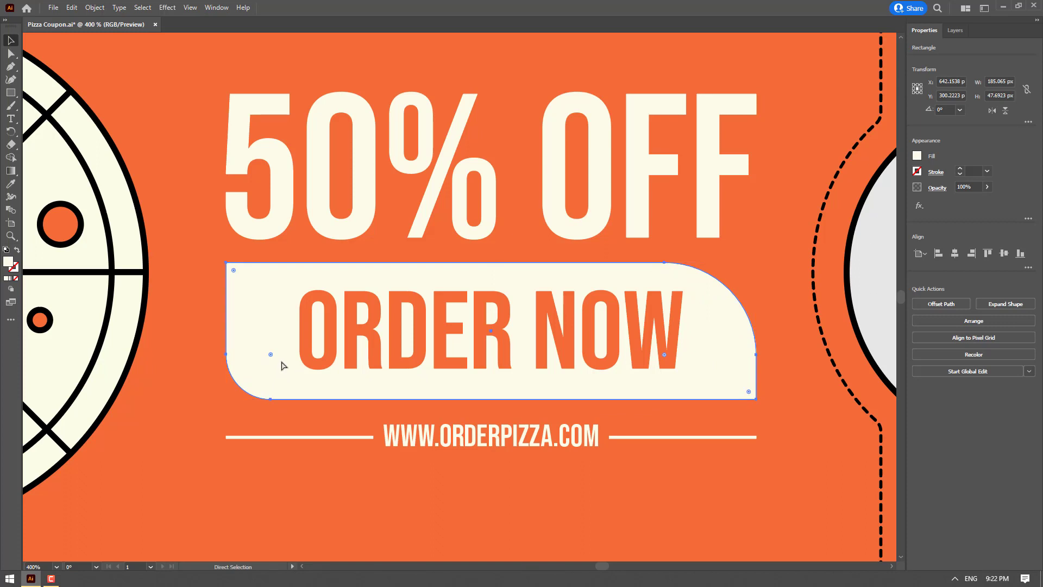
key(ctrl+z)
key(v)
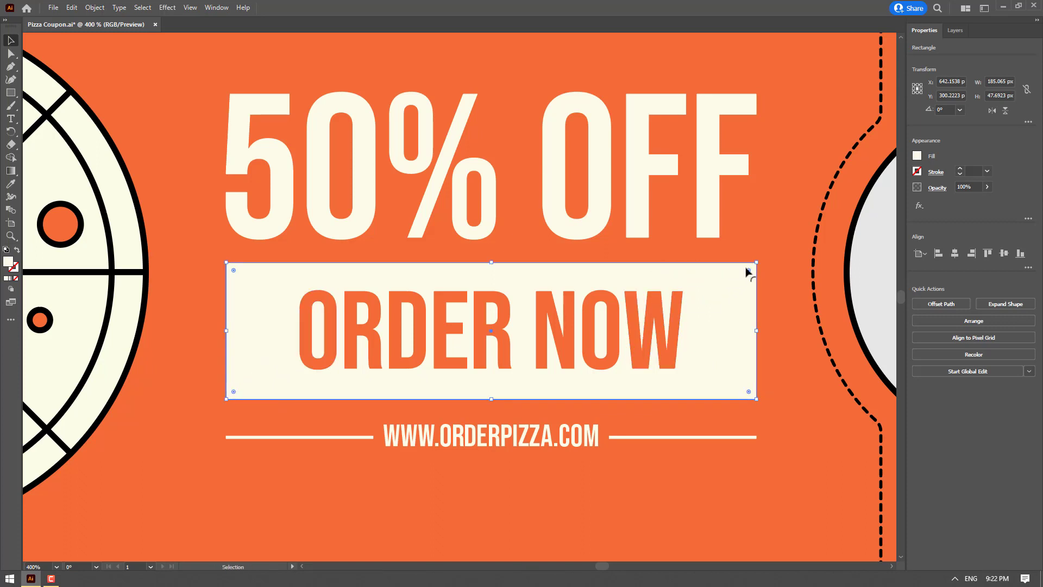
Fully round all corners of the cream ORDER NOW rectangle and of the orange coupon code bar on the stub
drag(749, 271, 66, 483)
scroll(531, 291, down, 2)
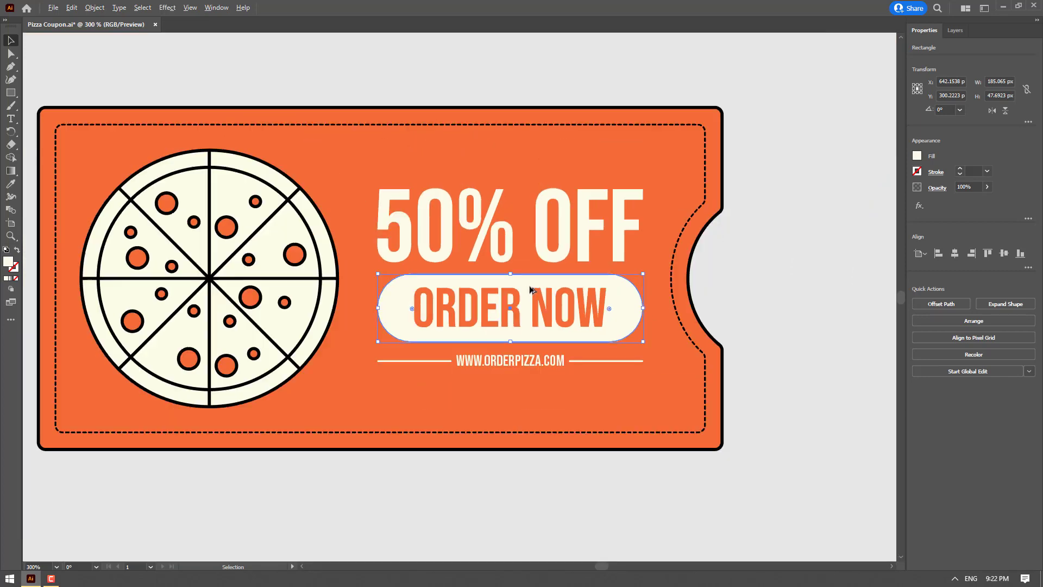
drag(473, 473, 752, 441)
click(190, 128)
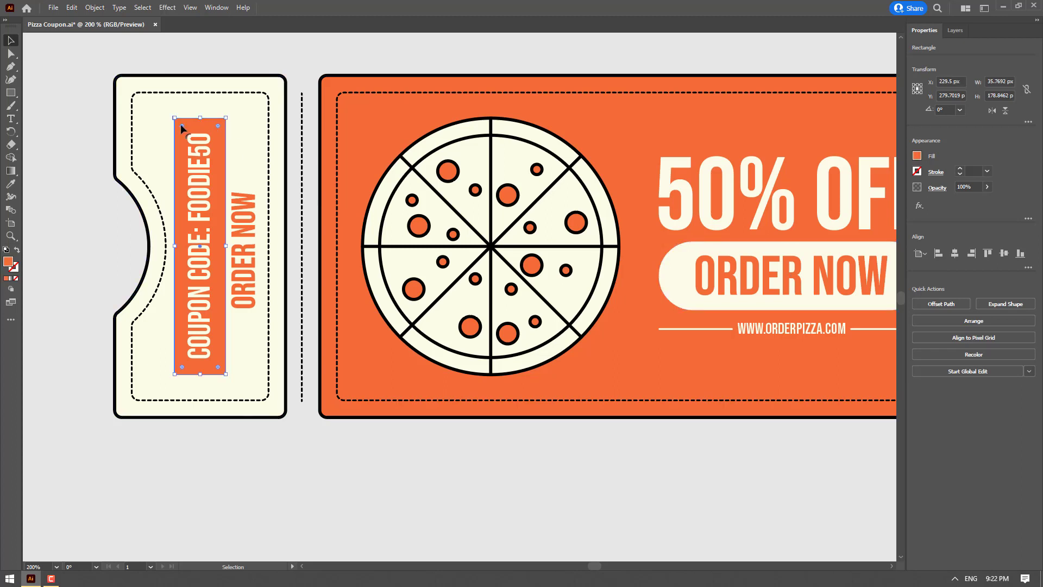
drag(183, 125, 241, 476)
click(267, 464)
key(ctrl+minus)
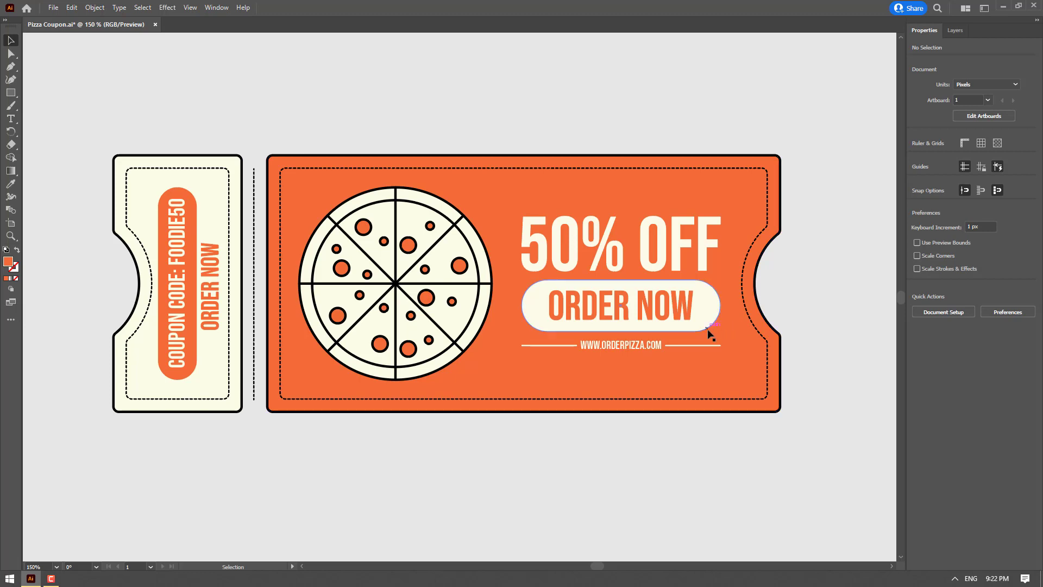
Try moving the pizza's outer circle alone off the coupon and undo the move
drag(534, 430, 443, 438)
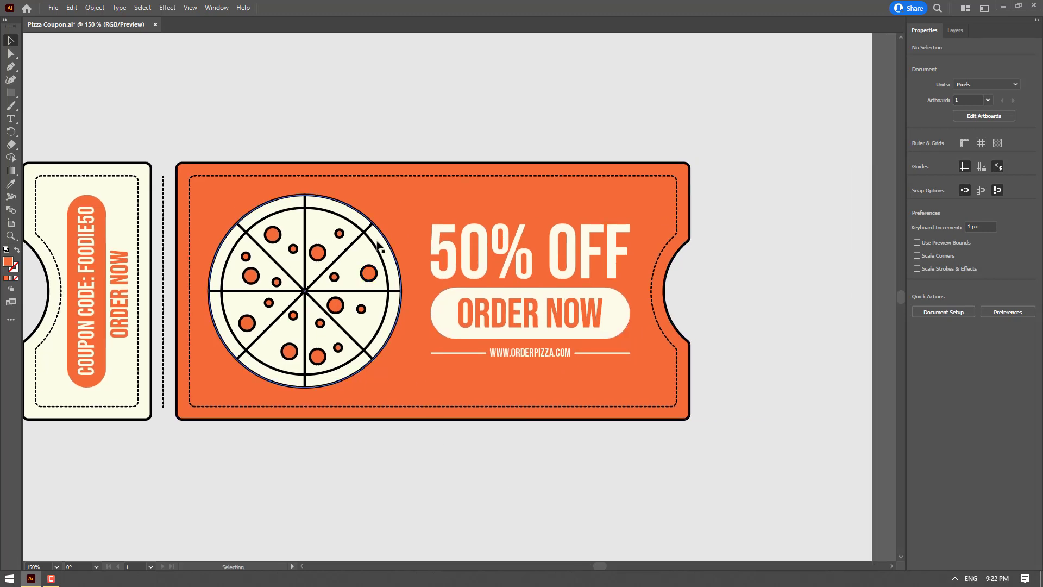
drag(379, 246, 768, 123)
key(ctrl+z)
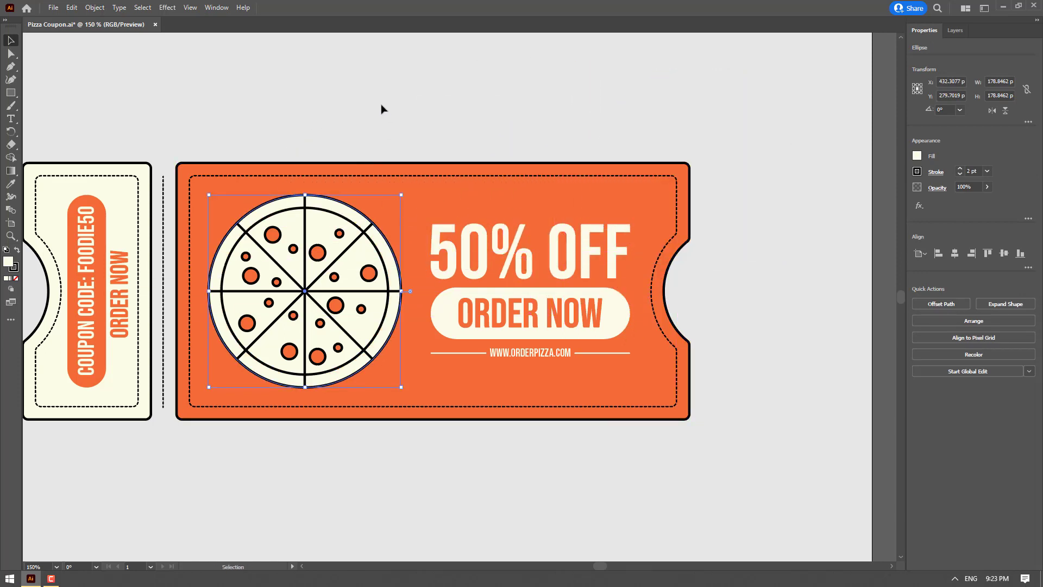
Duplicate the whole pizza, without the coupon background and dashed border, straight sideways beyond the coupon to about X 913 px, Y 280 px
drag(403, 95, 200, 395)
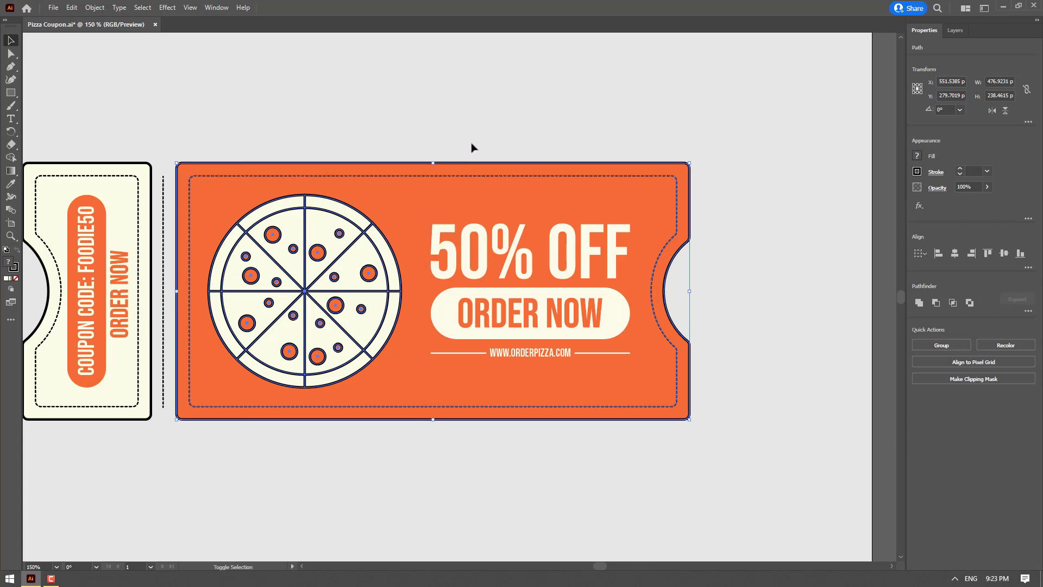
drag(493, 184, 500, 194)
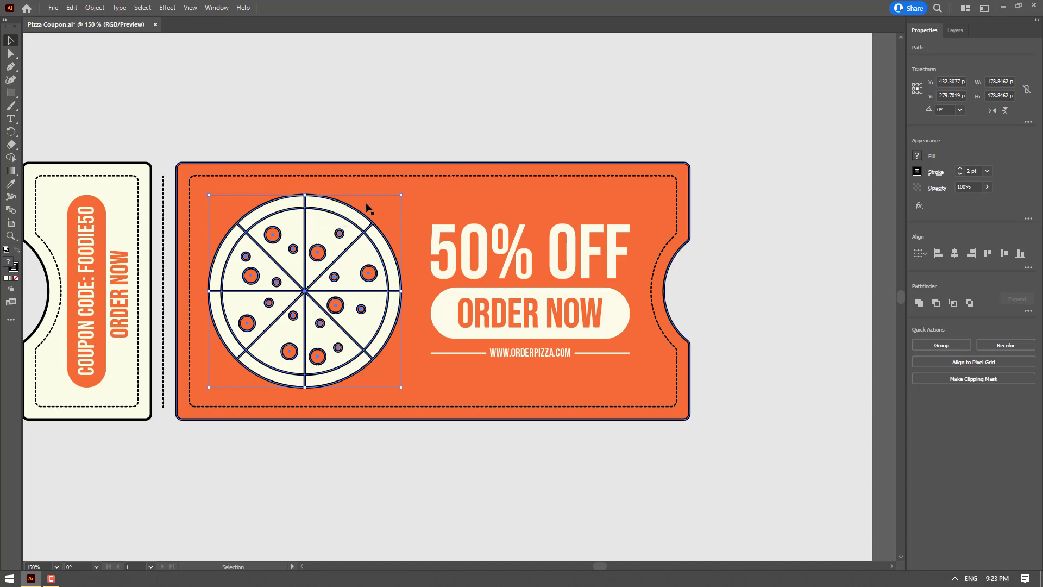
drag(344, 309, 857, 297)
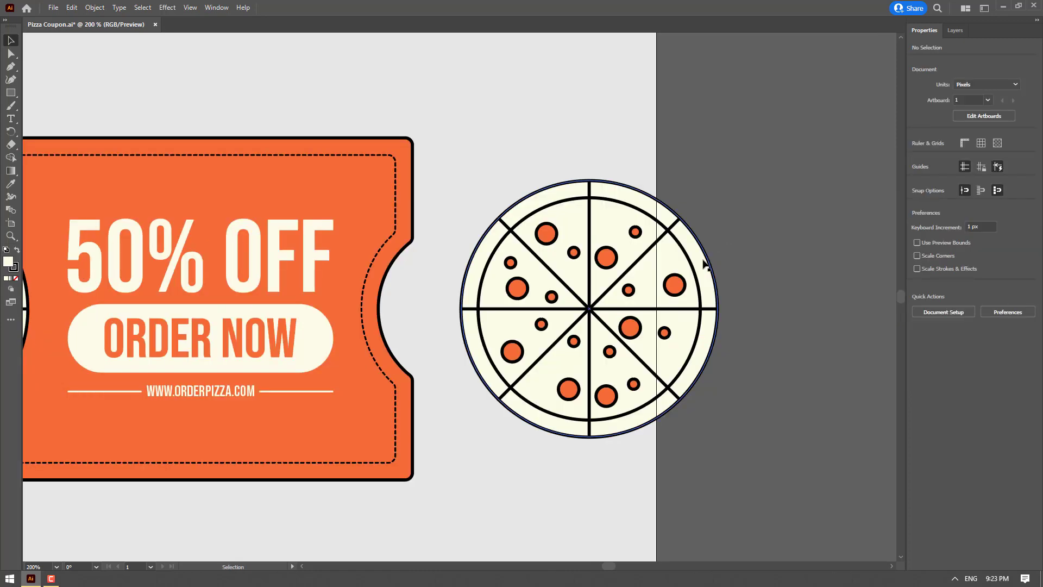
Reduce the outer and inner circles of the pizza copy to a pie slice of about 45°
click(704, 265)
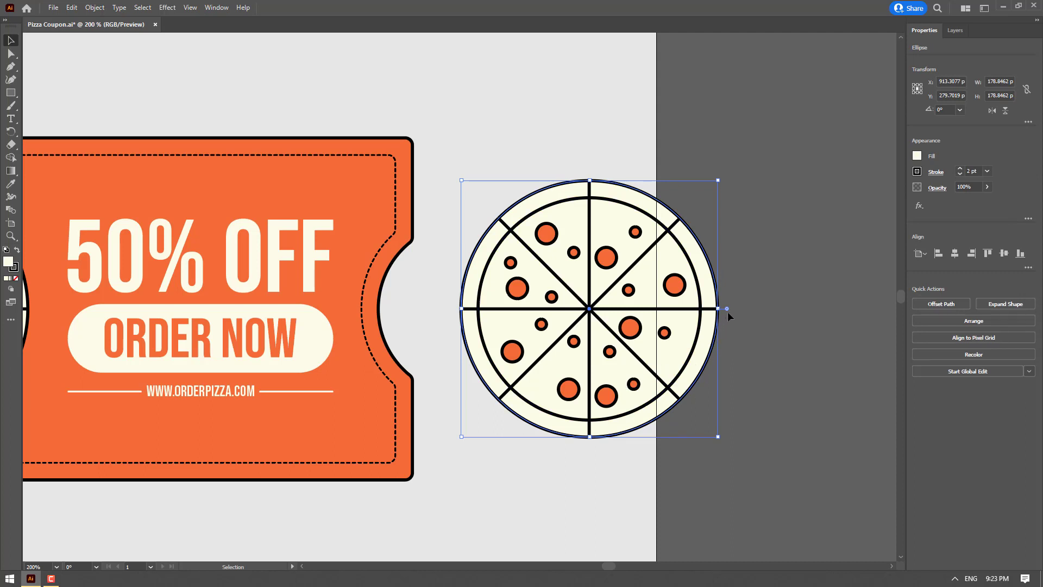
drag(728, 309, 701, 197)
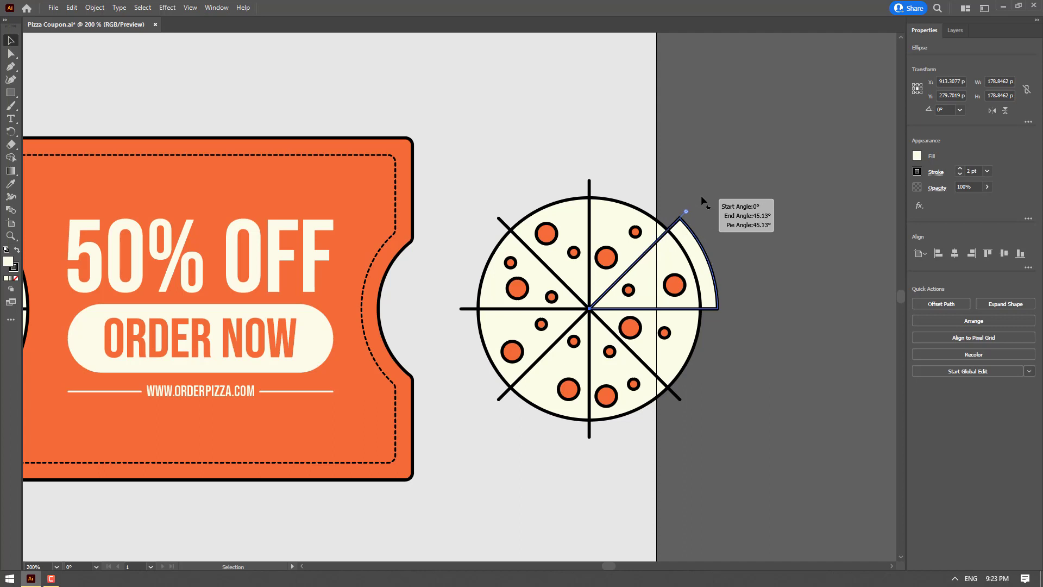
drag(701, 197, 702, 197)
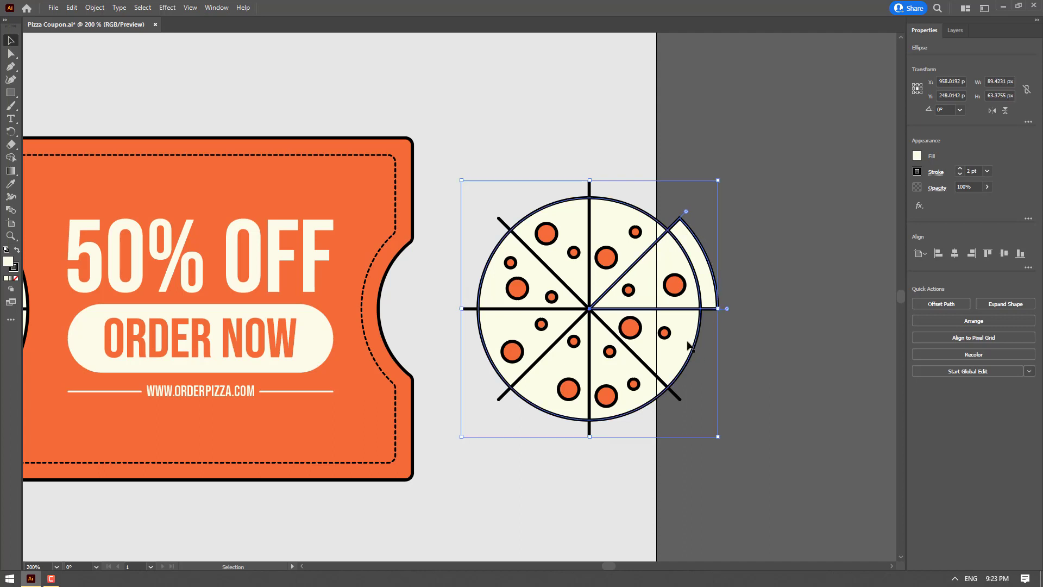
mouse_move(711, 313)
mouse_down()
mouse_move(656, 379)
mouse_move(489, 251)
mouse_move(673, 176)
mouse_move(710, 186)
mouse_up()
Delete the copied pizza's four cutting lines and all toppings on its left half, keeping the pie-shaped circles
drag(447, 150, 499, 310)
drag(563, 433, 582, 453)
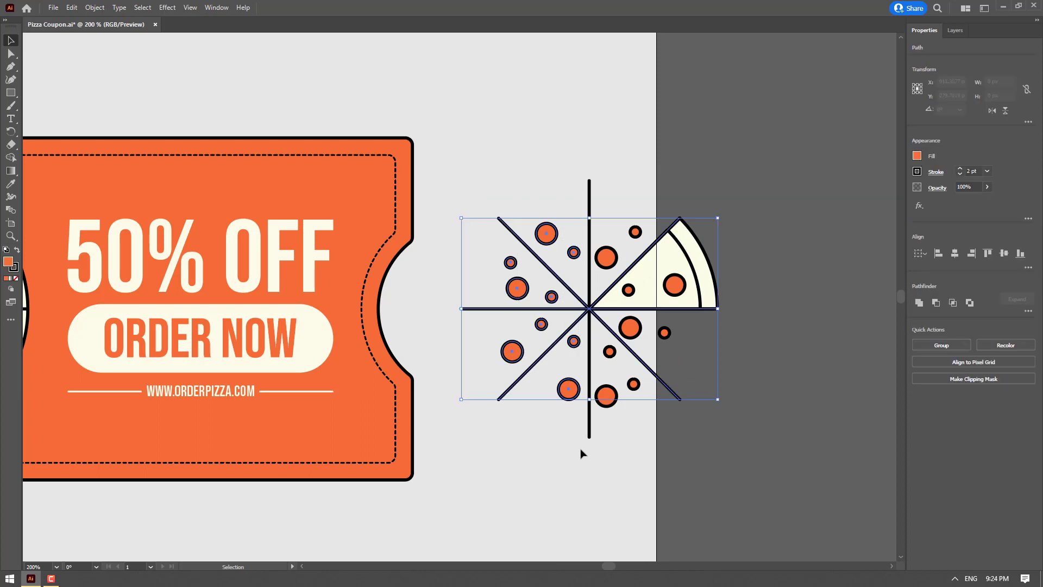
key(Delete)
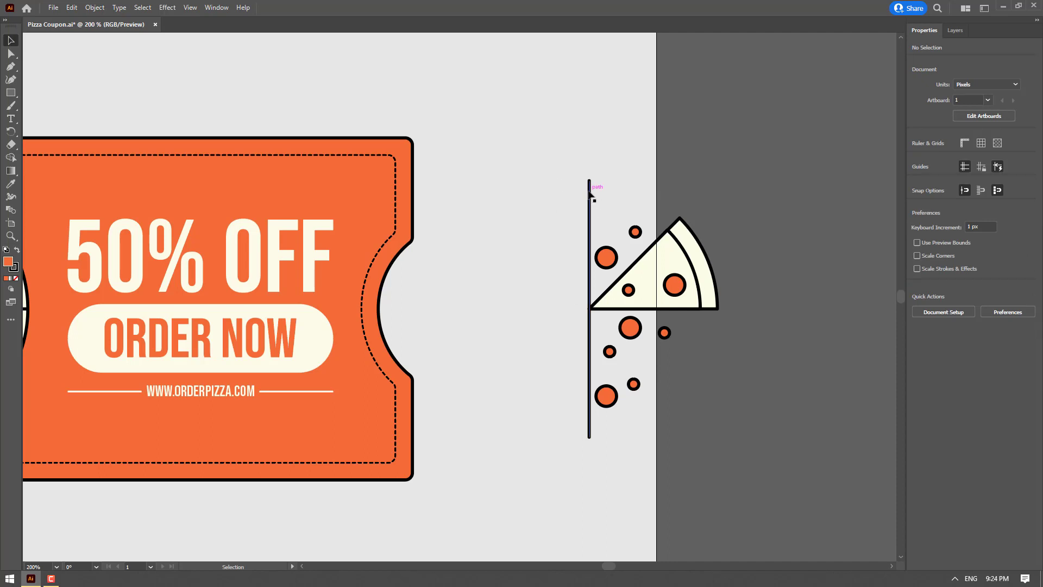
click(590, 192)
key(Delete)
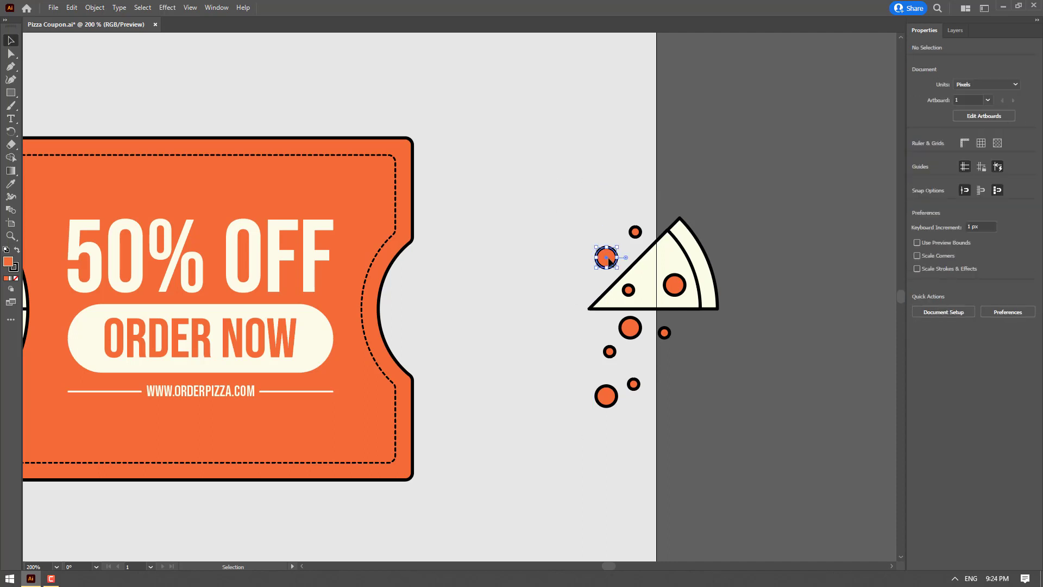
Delete the remaining toppings above and below the copied slice, keeping only the two that lie on it
key(Delete)
click(637, 234)
key(Delete)
drag(683, 455, 574, 322)
key(Delete)
drag(544, 163, 541, 162)
Move the whole slice with its toppings closer to the coupon's notched edge, to about X 853 px, Y 258 px
key(space)
drag(481, 340, 711, 303)
drag(884, 226, 734, 237)
key(space)
drag(214, 419, 298, 419)
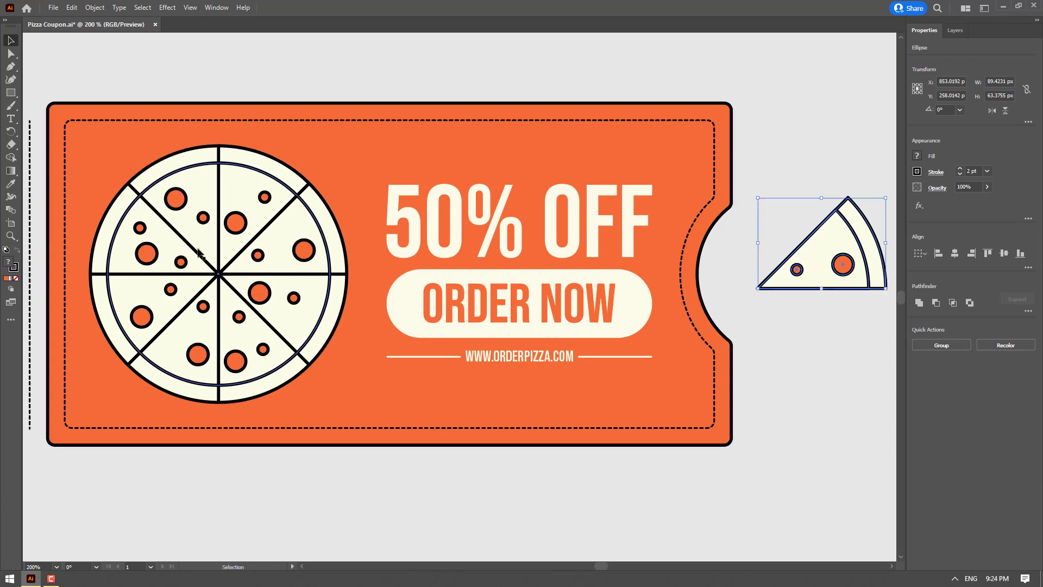
Cut a 45° wedge out of the outer and inner circles of the coupon's pizza, between the horizontal and upper-right diagonal lines
click(321, 231)
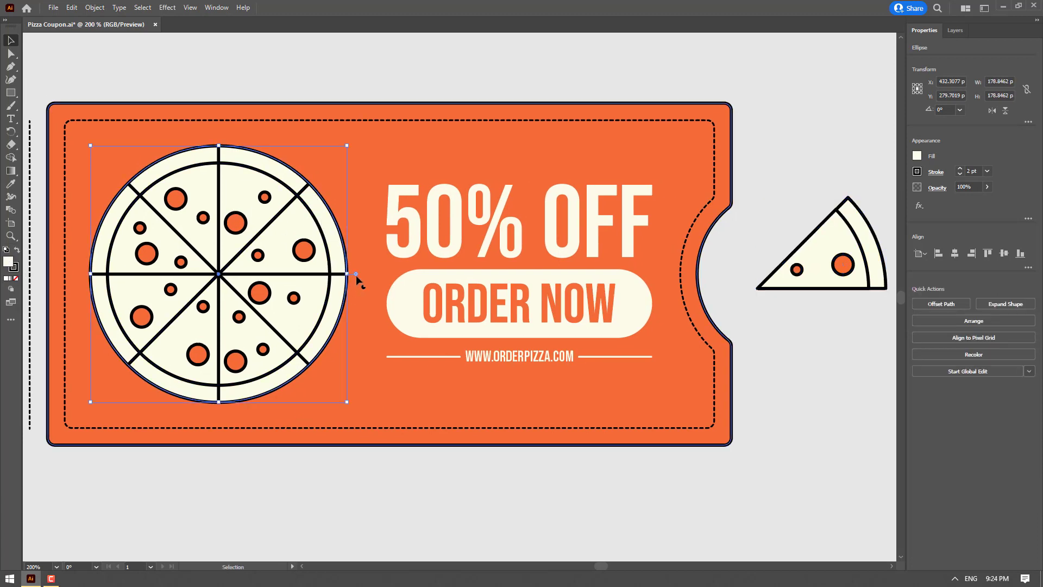
drag(357, 274, 337, 154)
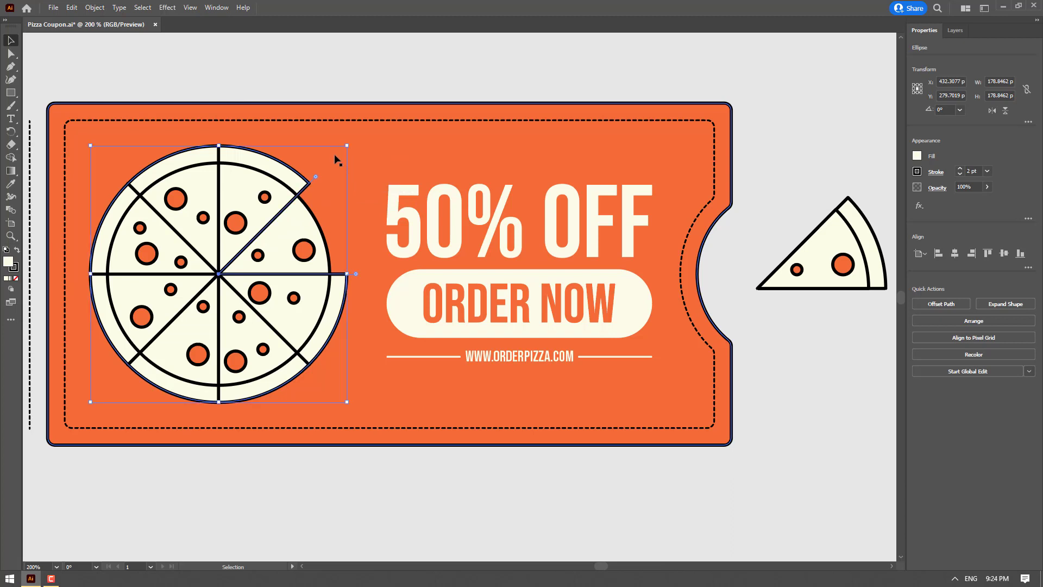
click(331, 267)
drag(341, 275, 328, 170)
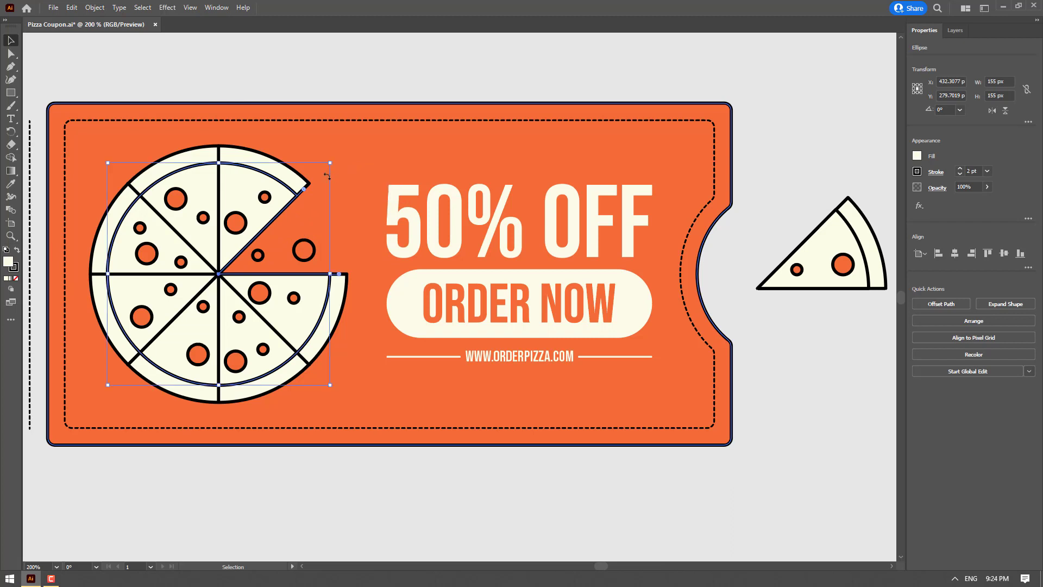
Delete the large and the small topping lying in the pizza's open wedge
click(310, 254)
key(Delete)
click(258, 255)
key(Delete)
Move the separate slice with its toppings into the pizza's open wedge, offset slightly outward to leave a thin gap
scroll(837, 321, right, 2)
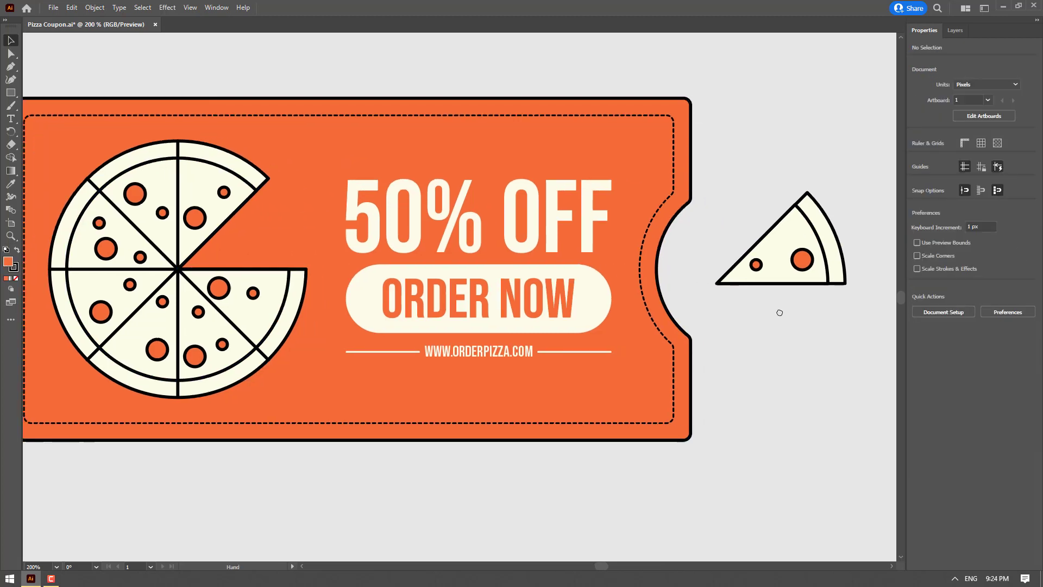
drag(876, 343, 729, 184)
drag(797, 235, 273, 218)
click(701, 299)
drag(622, 323, 716, 317)
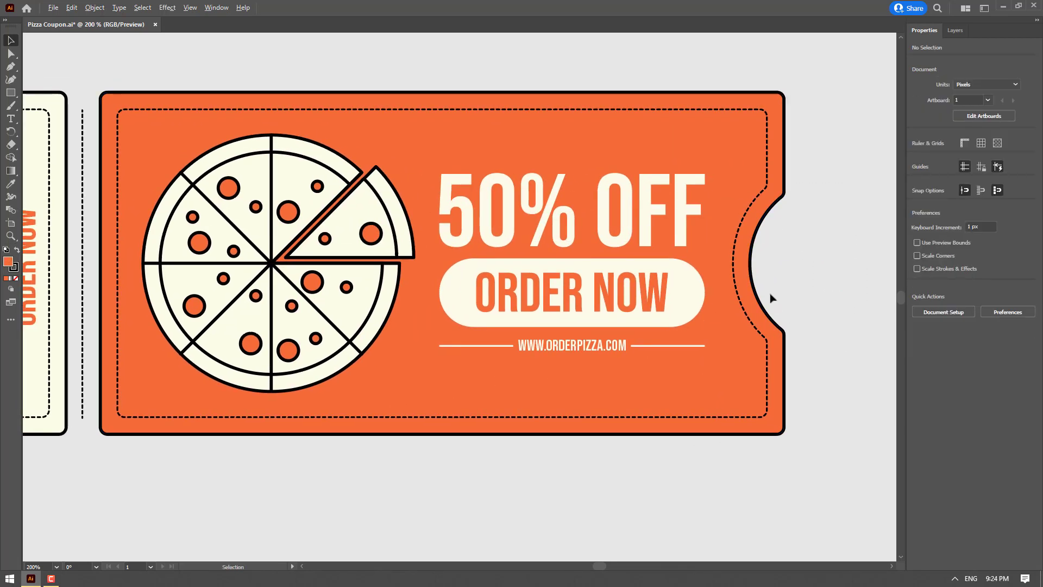
Examine the pizza with its pulled-out slice and the offer text up close, and the complete coupon on its artboard
scroll(654, 289, down, 2)
scroll(487, 280, up, 1)
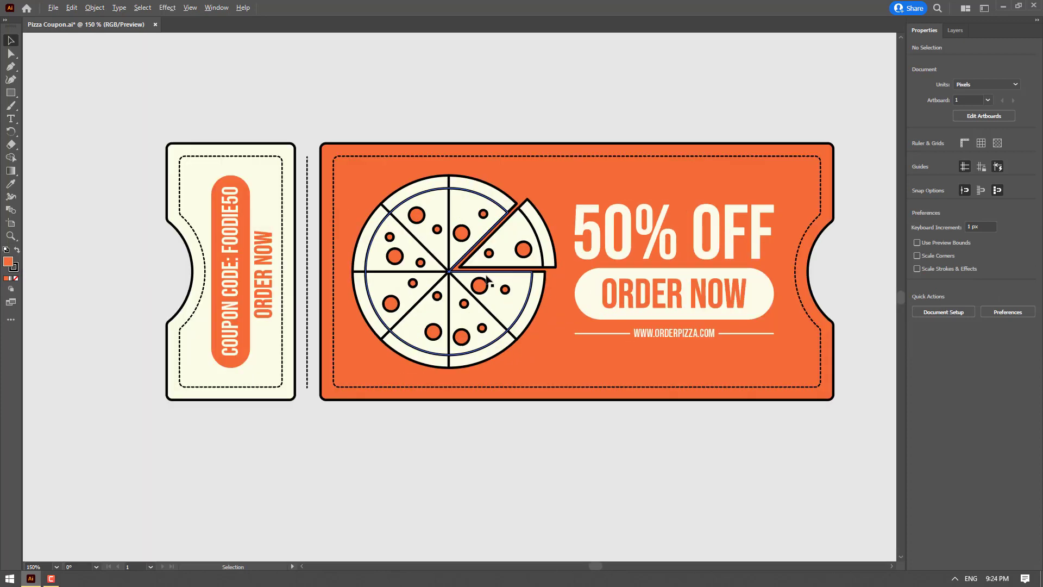
scroll(486, 279, up, 1)
scroll(486, 280, up, 1)
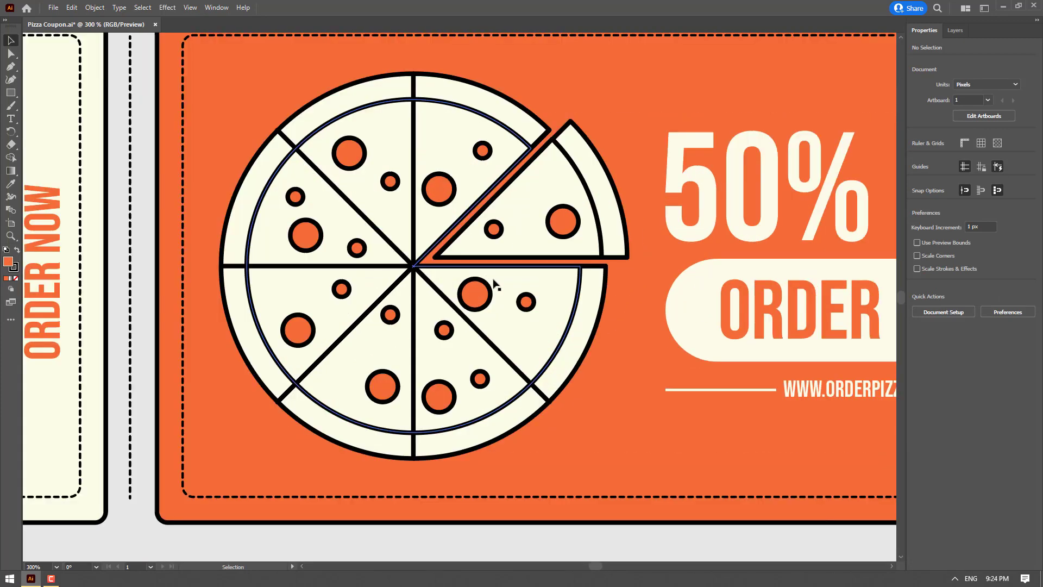
scroll(577, 257, right, 6)
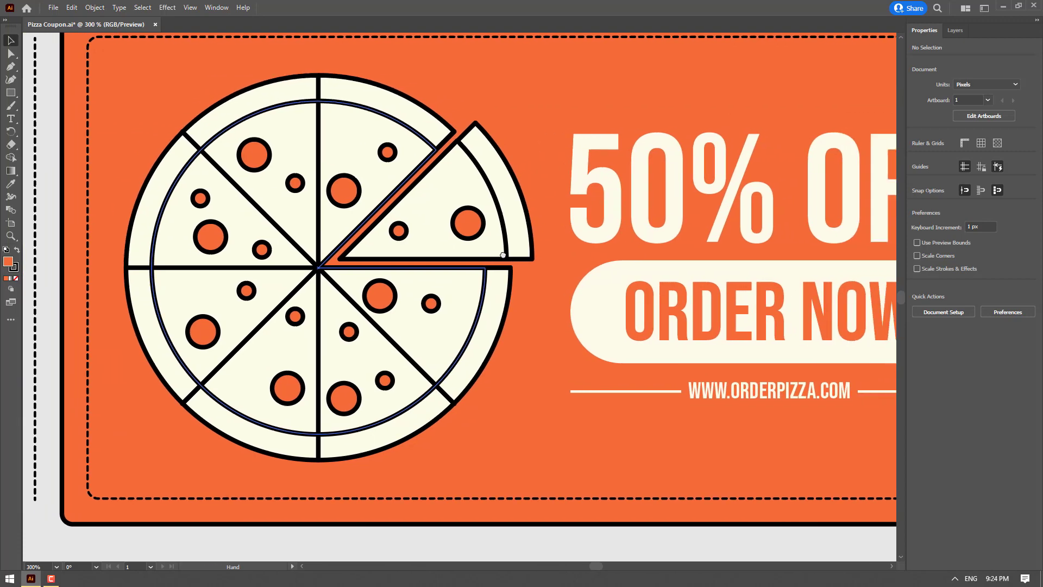
drag(635, 235, 579, 231)
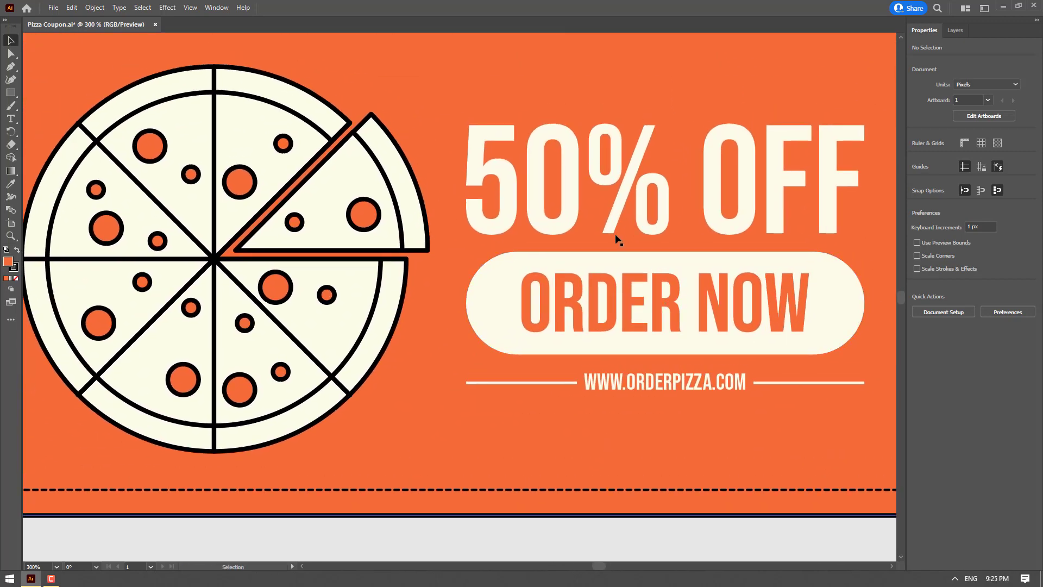
key(ctrl+1)
drag(646, 336, 572, 379)
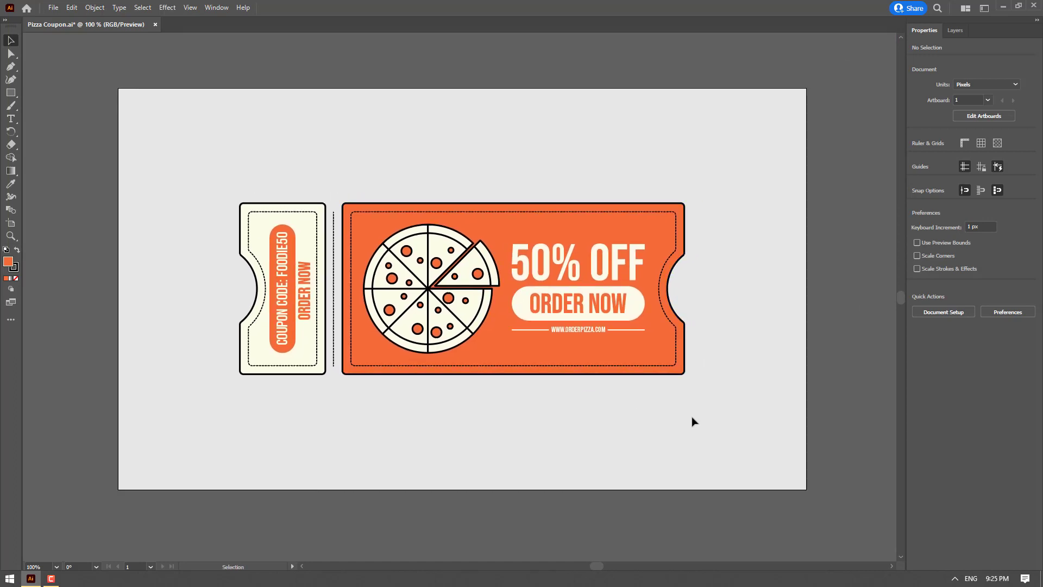